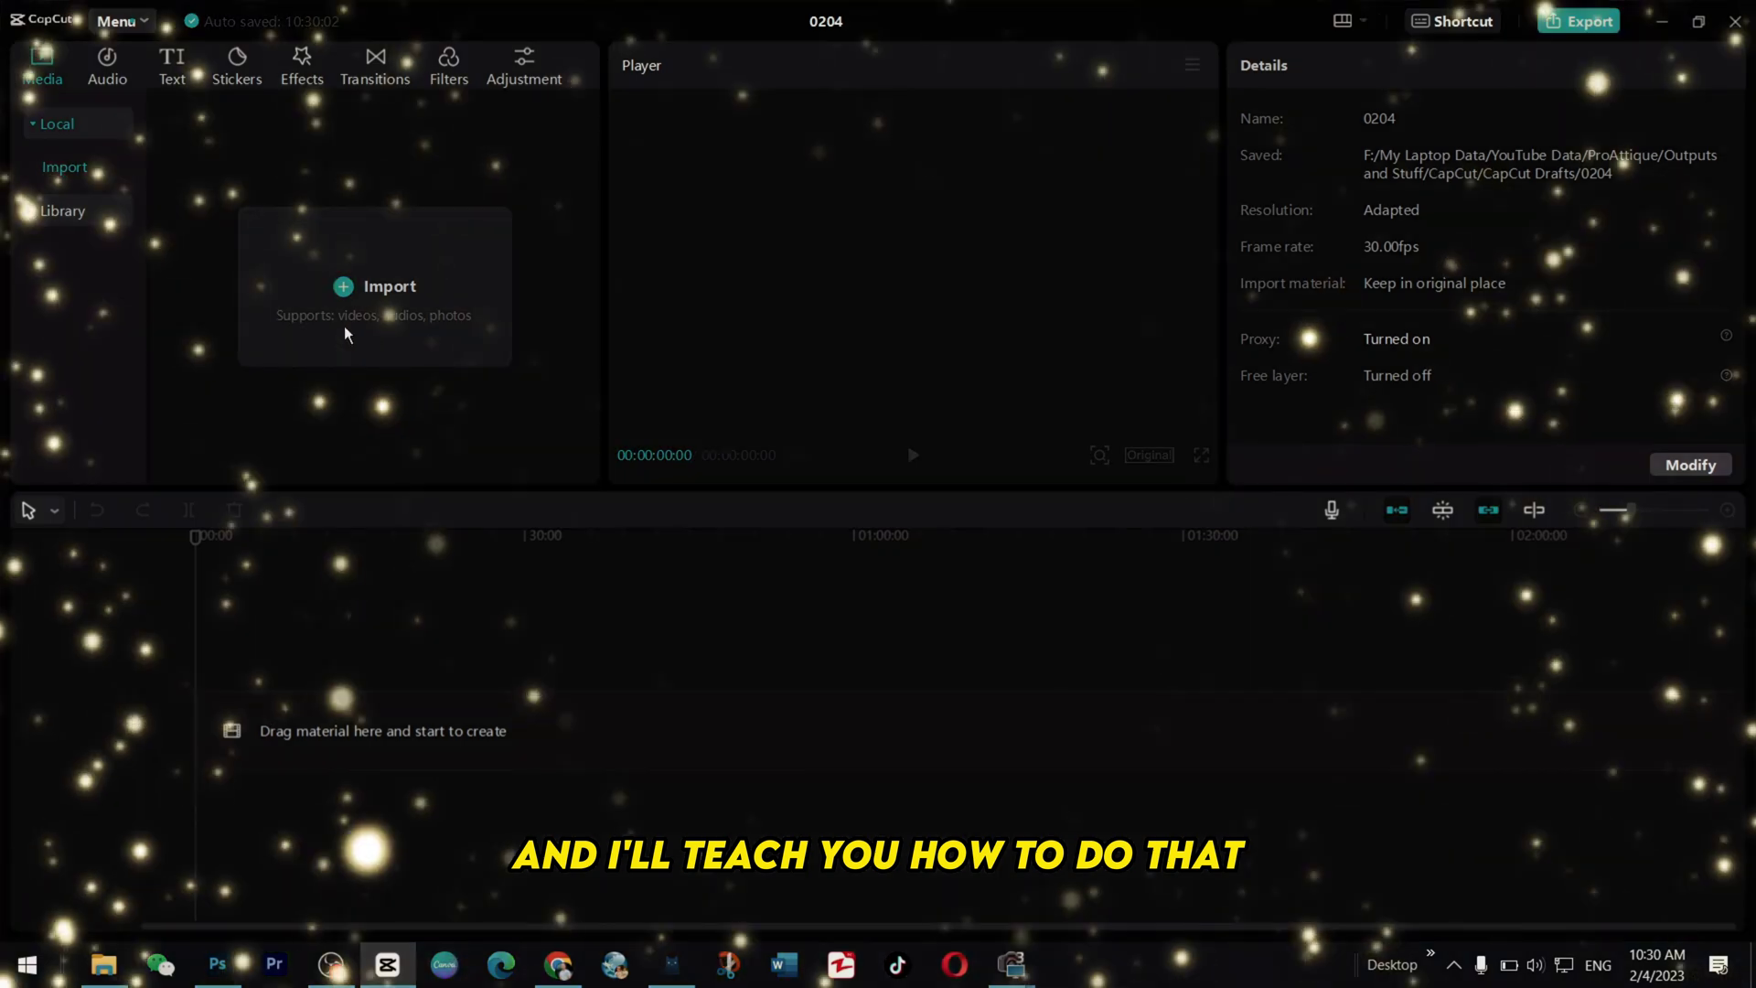
Import the green-screen .mov clip onto the timeline and drag its volume down to -∞dB.
left_click(344, 327)
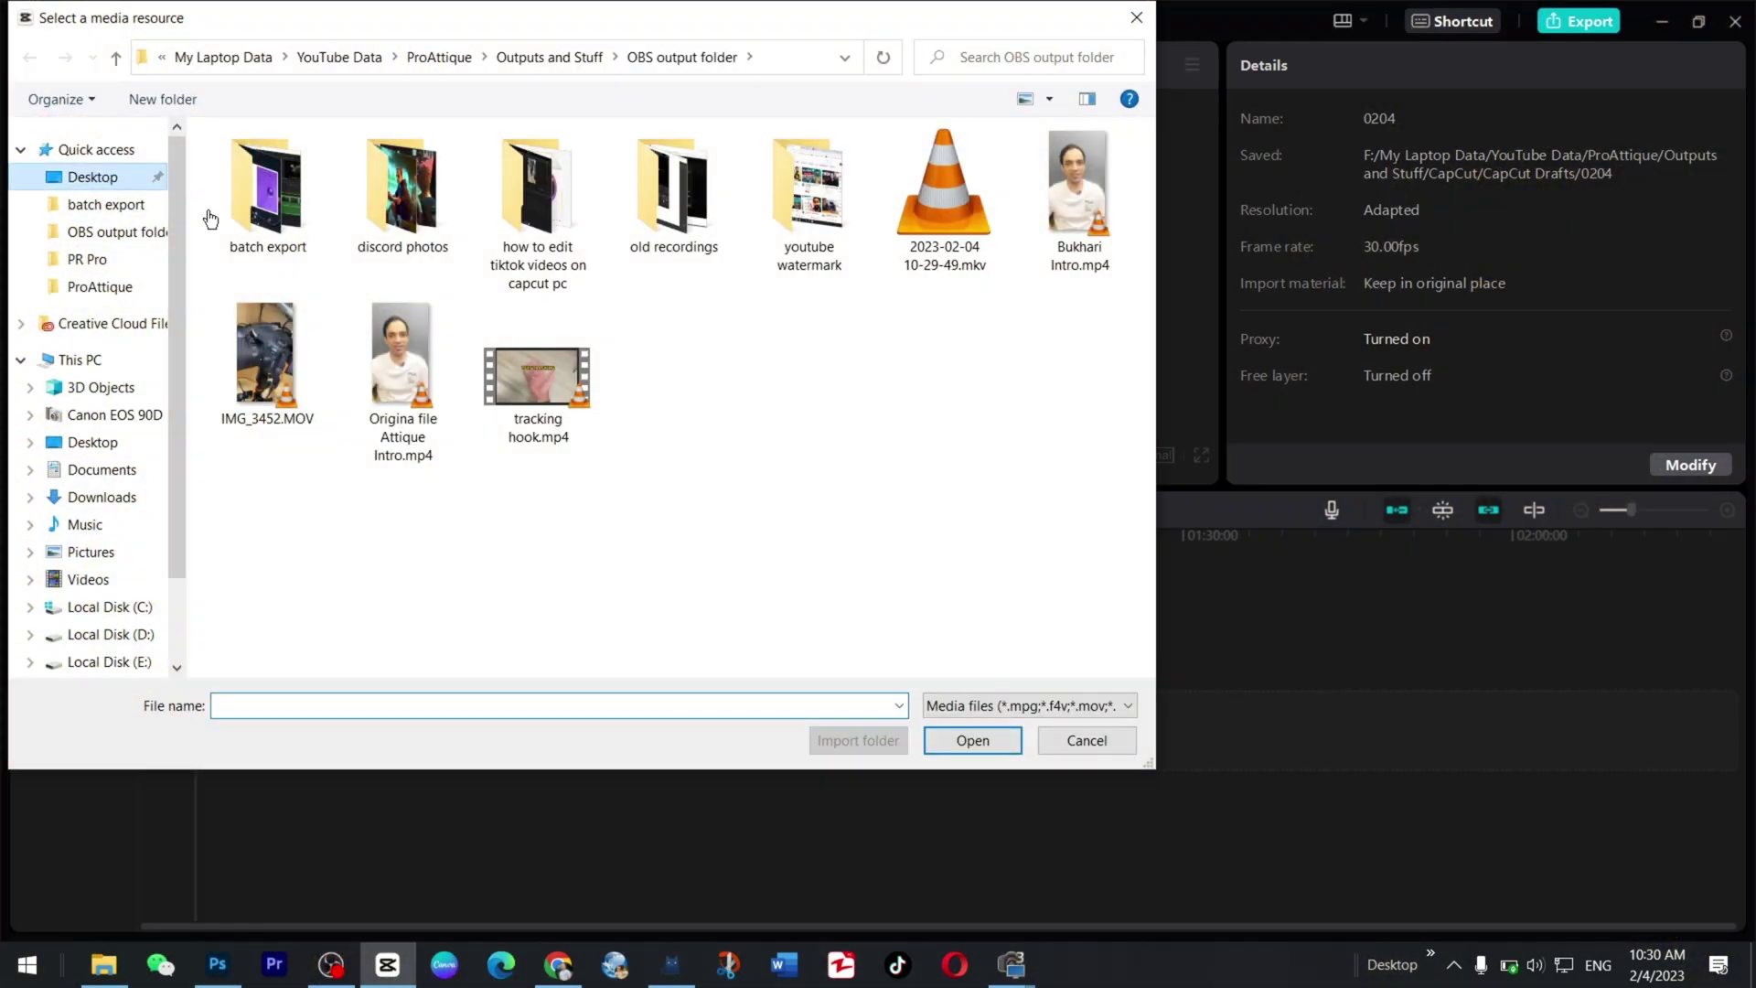
left_click(92, 177)
left_click(684, 210)
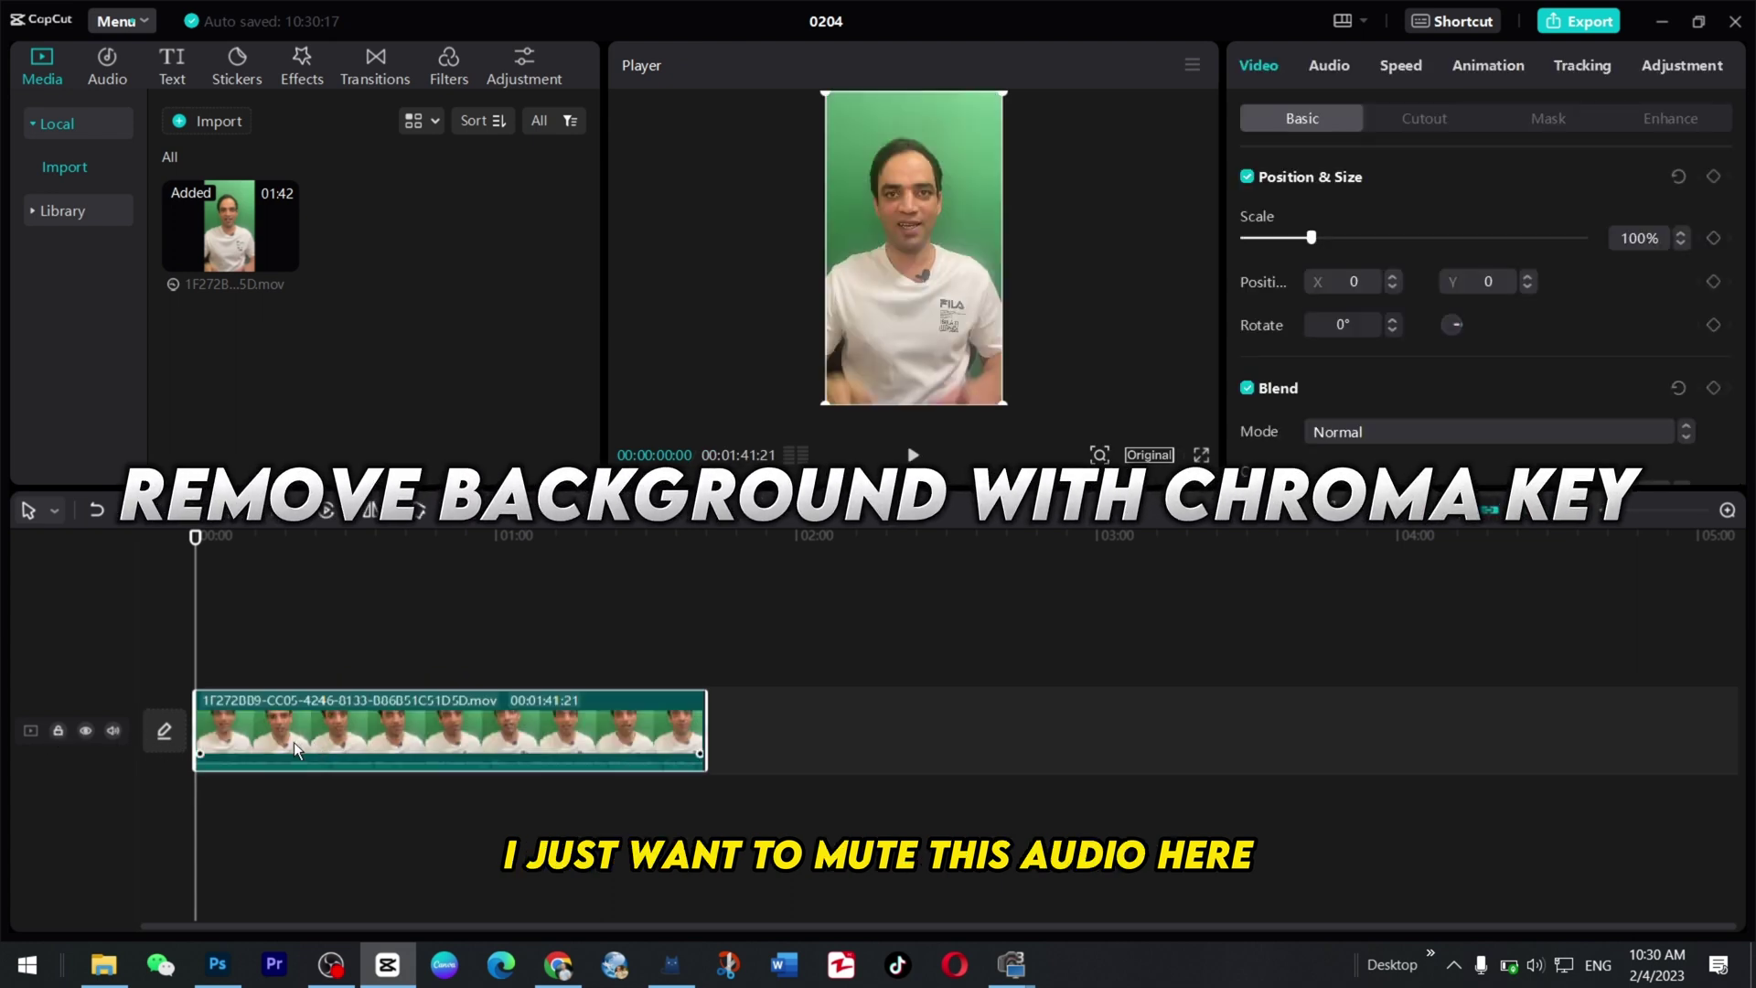
left_click(1328, 66)
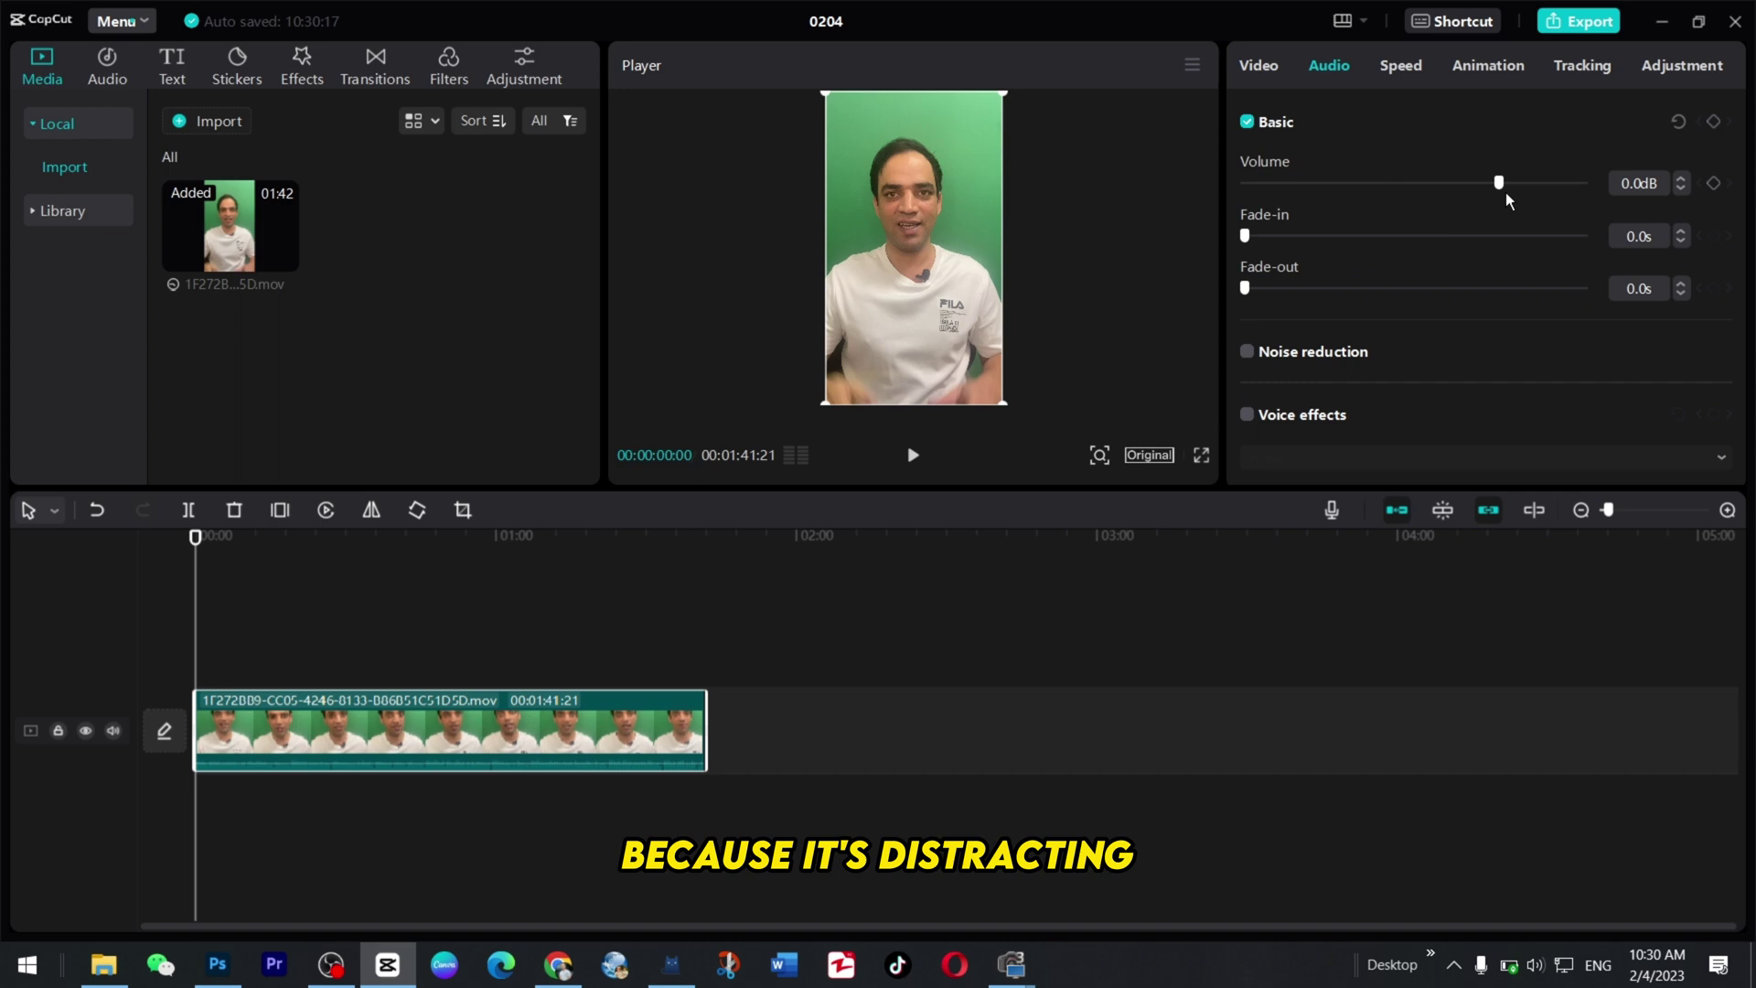
left_click_drag(1498, 182, 1132, 199)
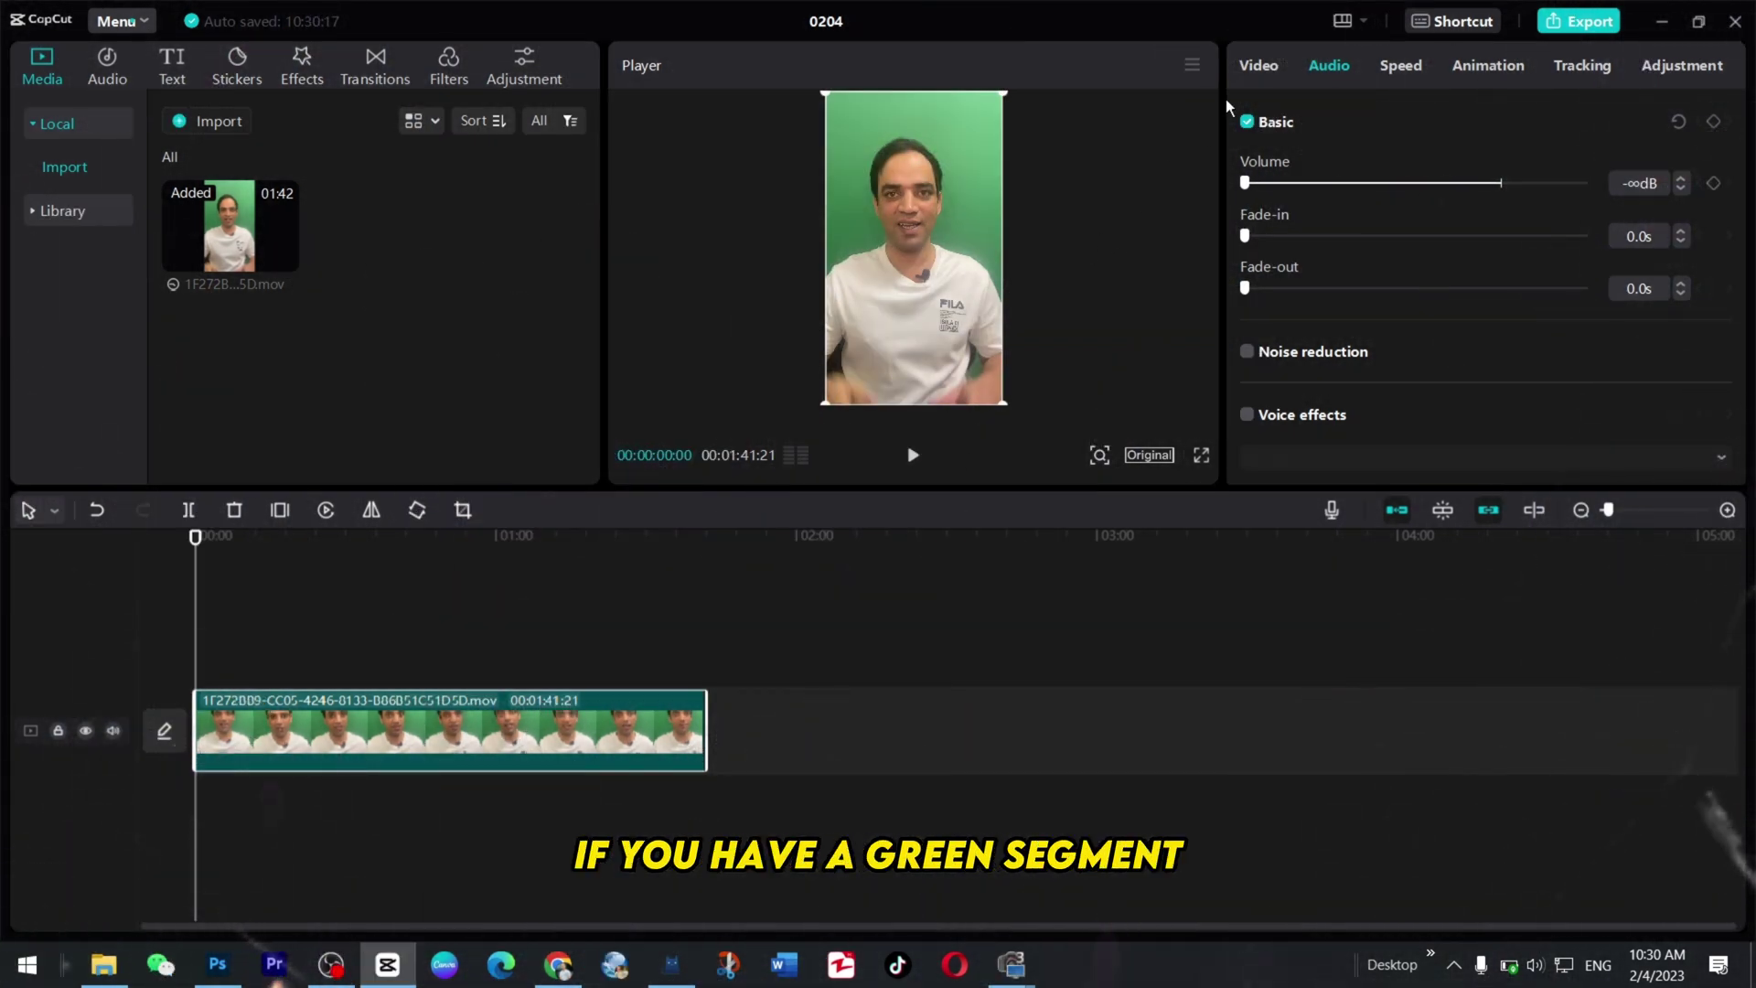
Enable Chroma key under Video > Cutout, sample the green backdrop, and raise Strength.
left_click(1255, 68)
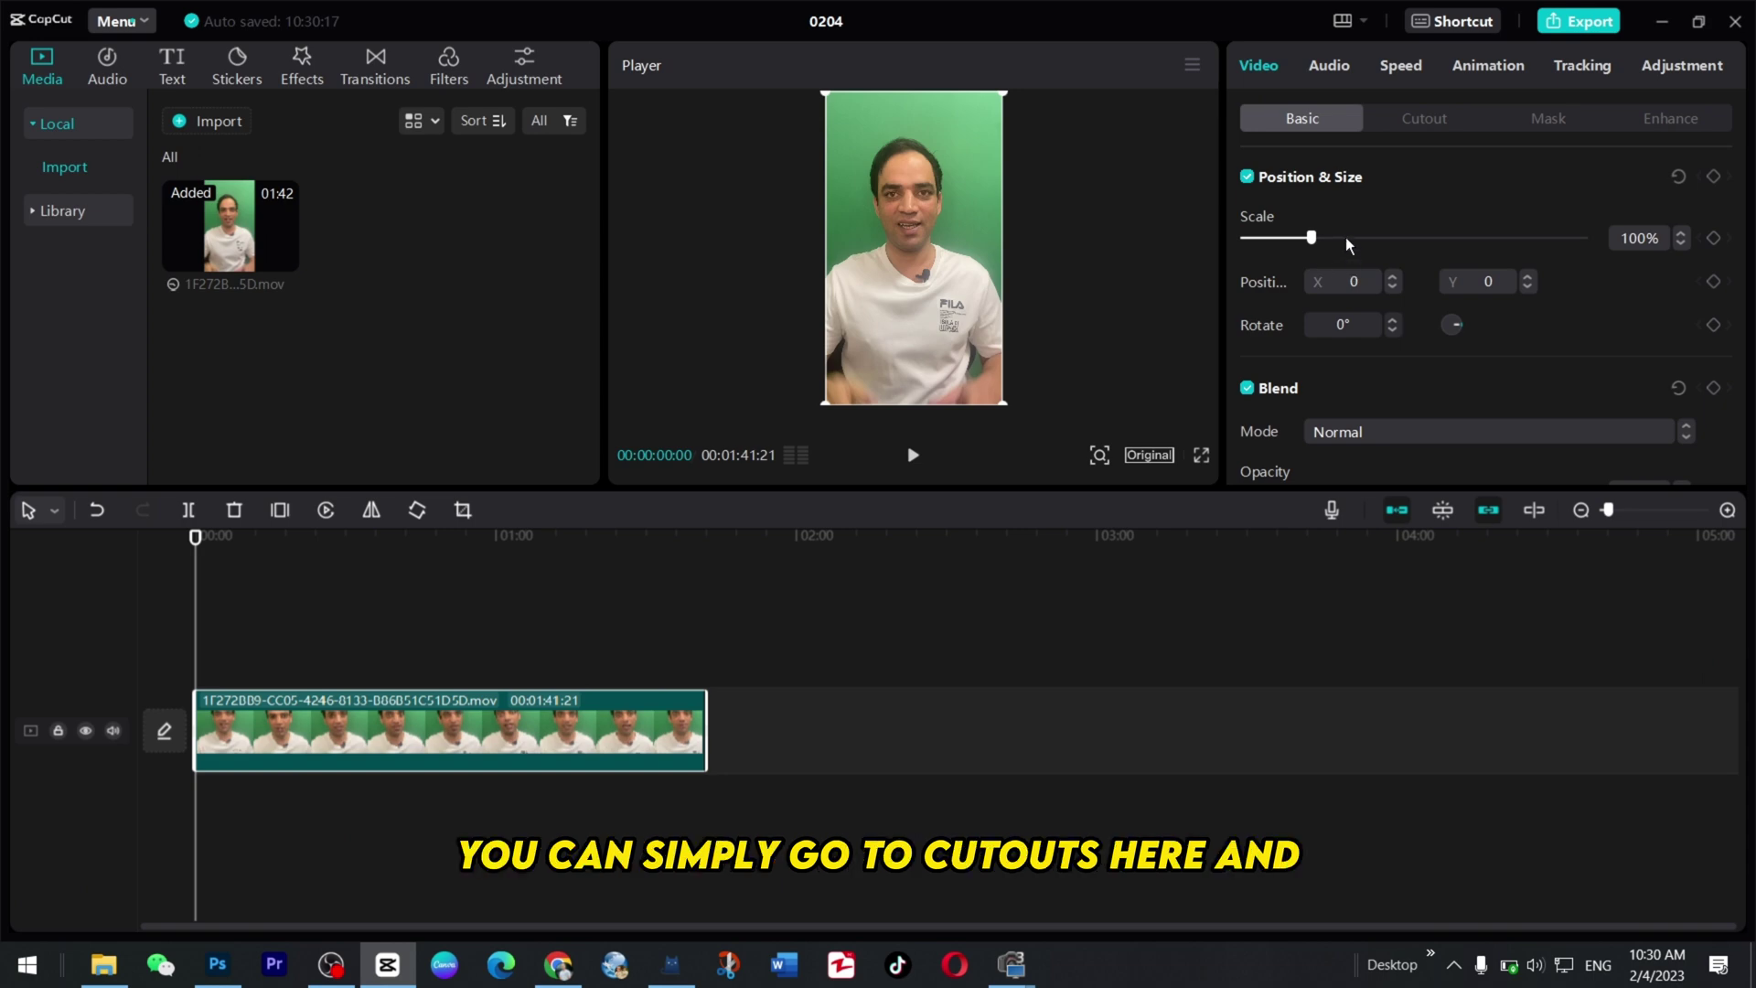
left_click(1445, 116)
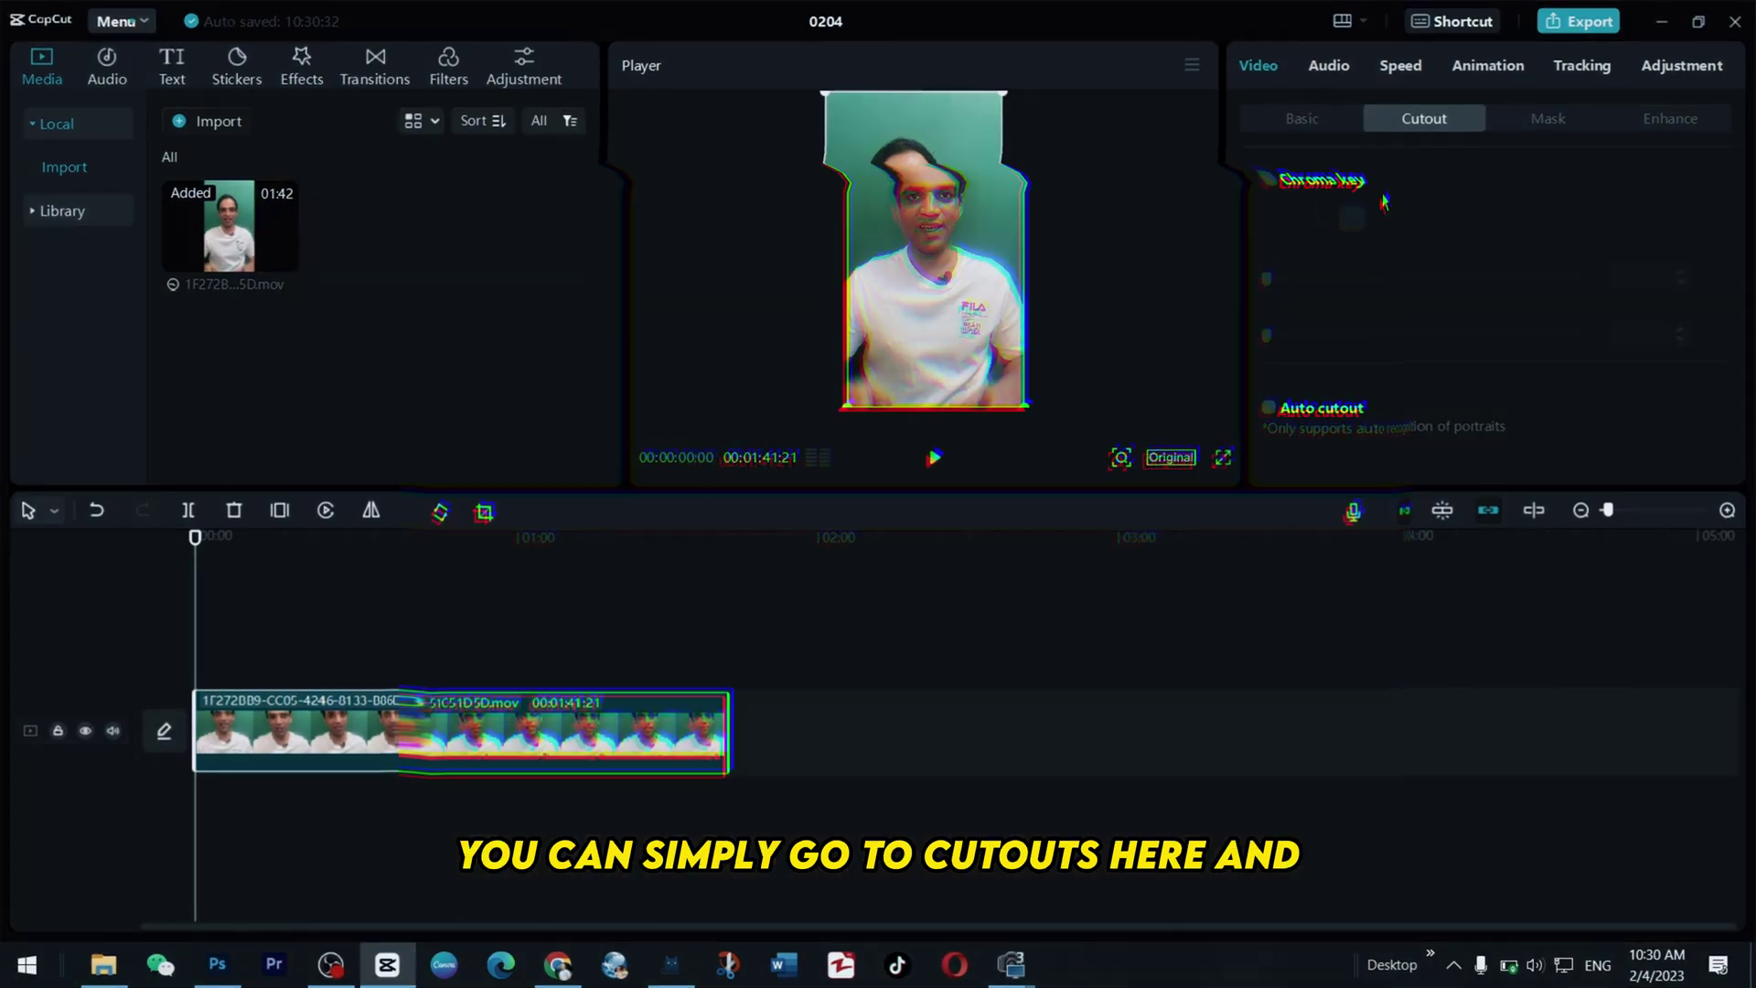
left_click(1249, 180)
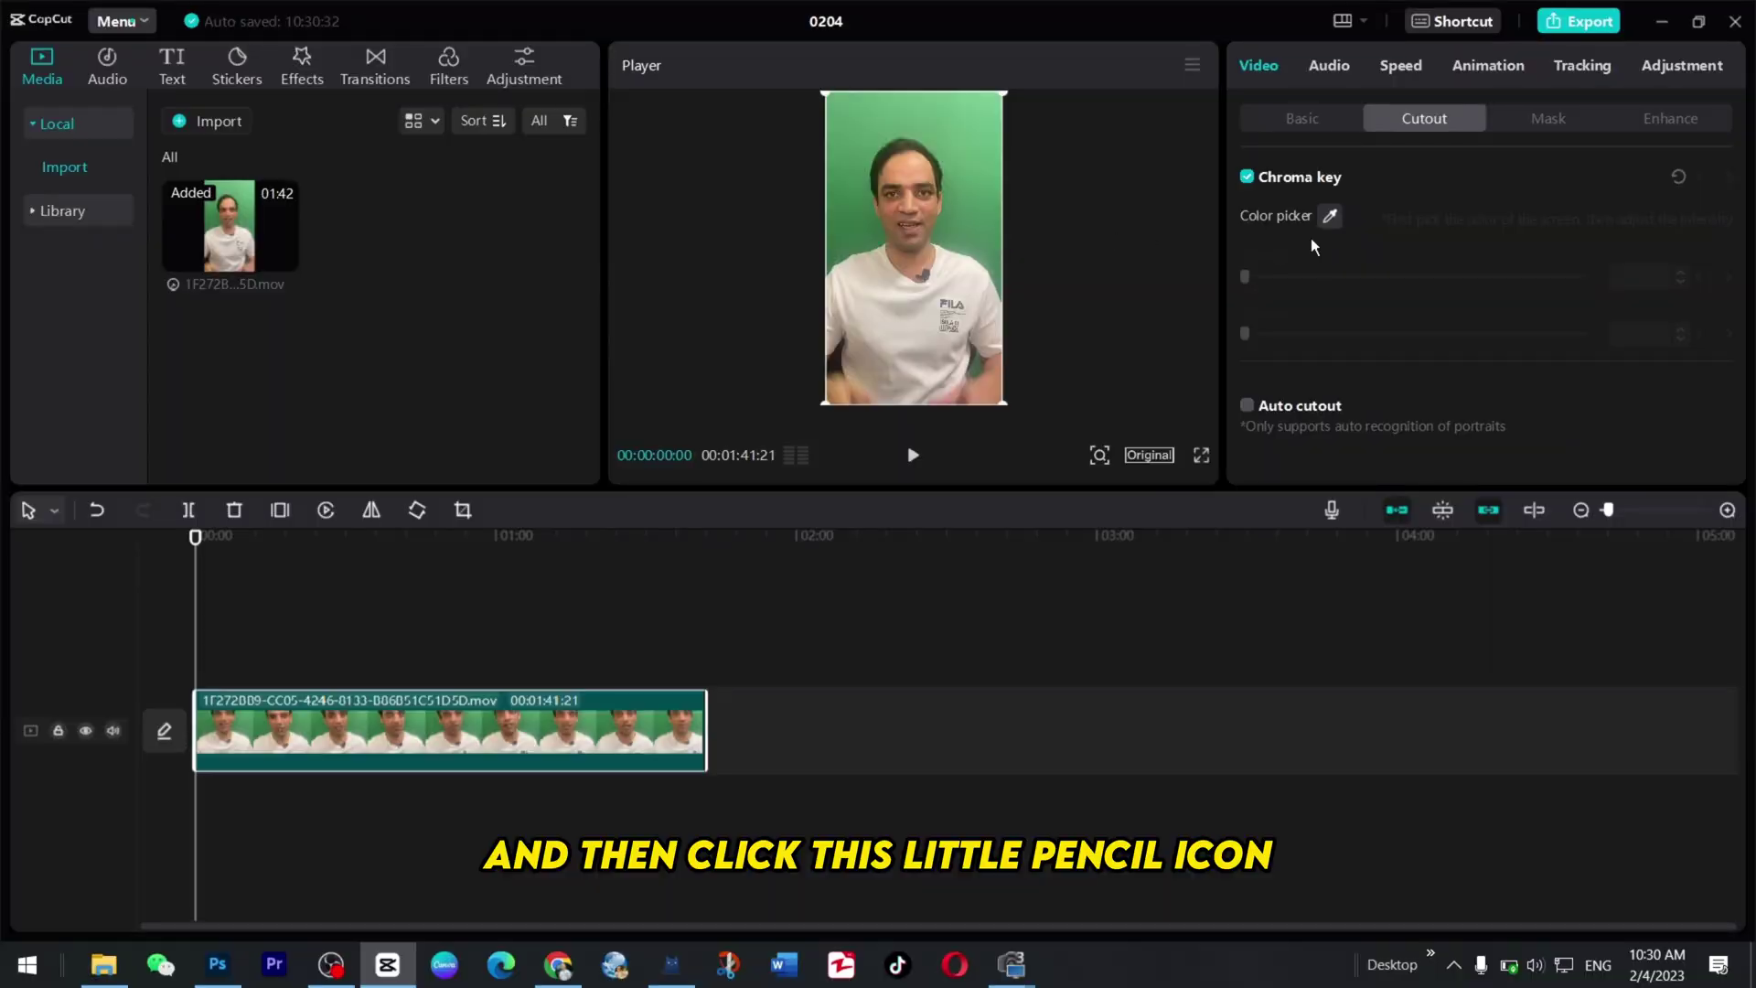
left_click(1330, 217)
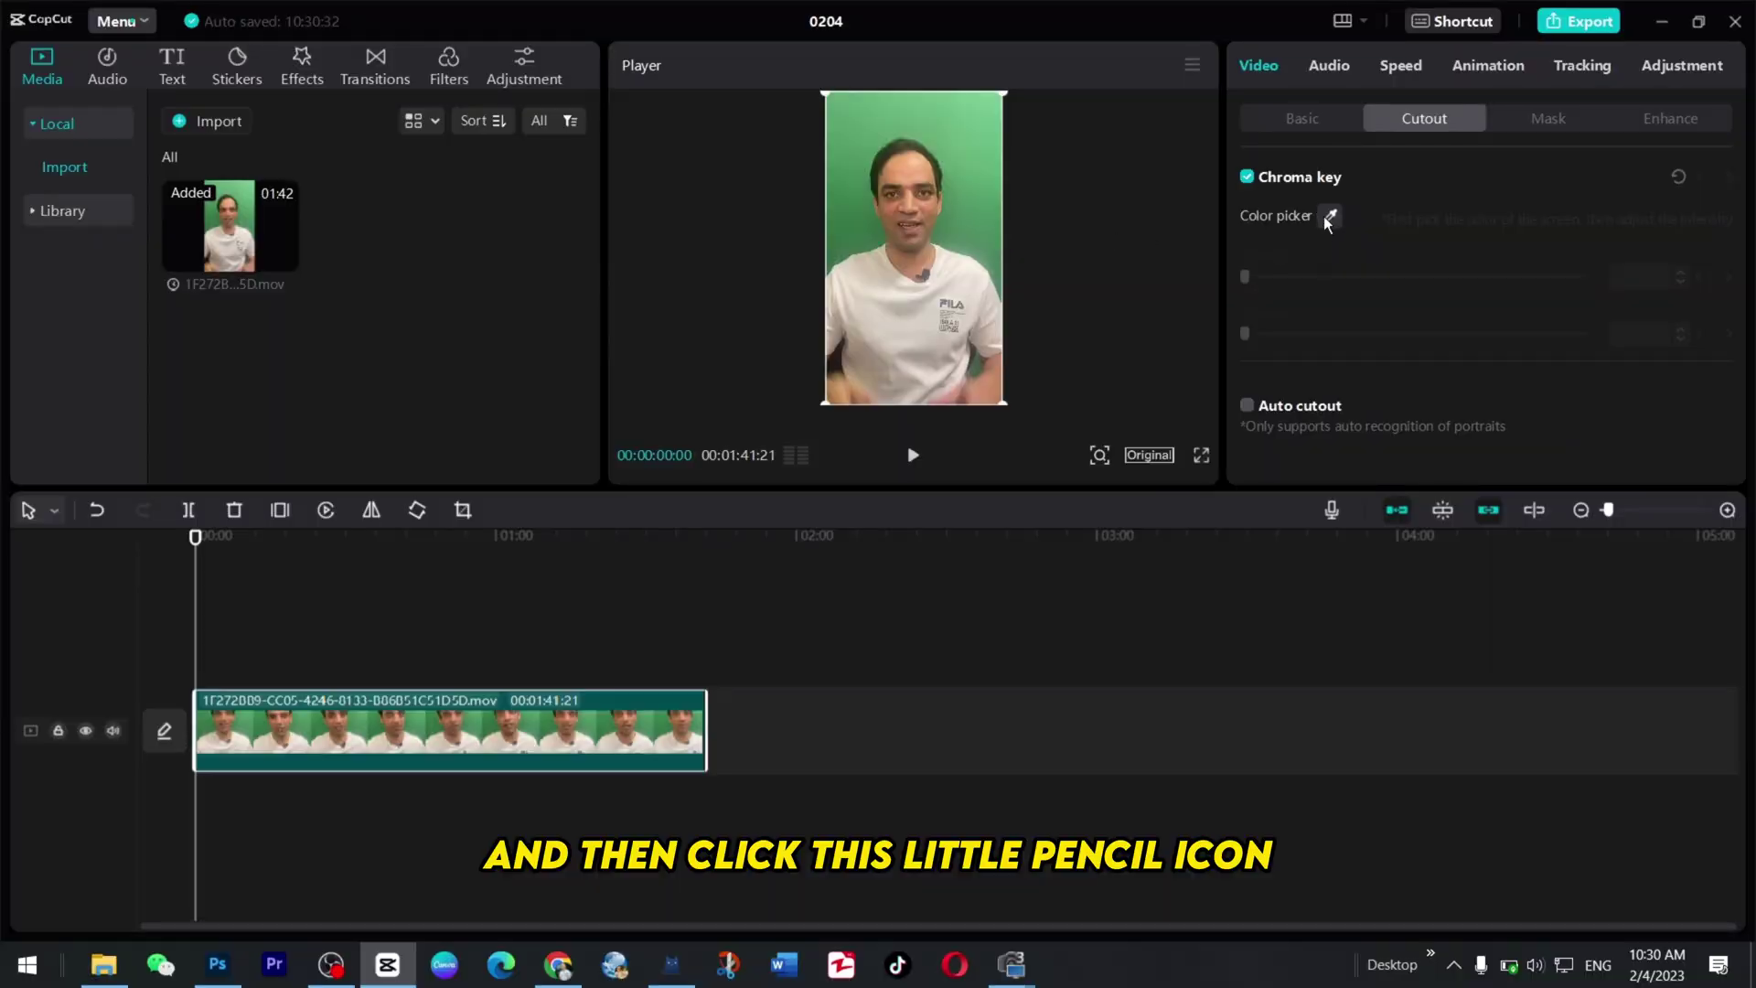
left_click(973, 124)
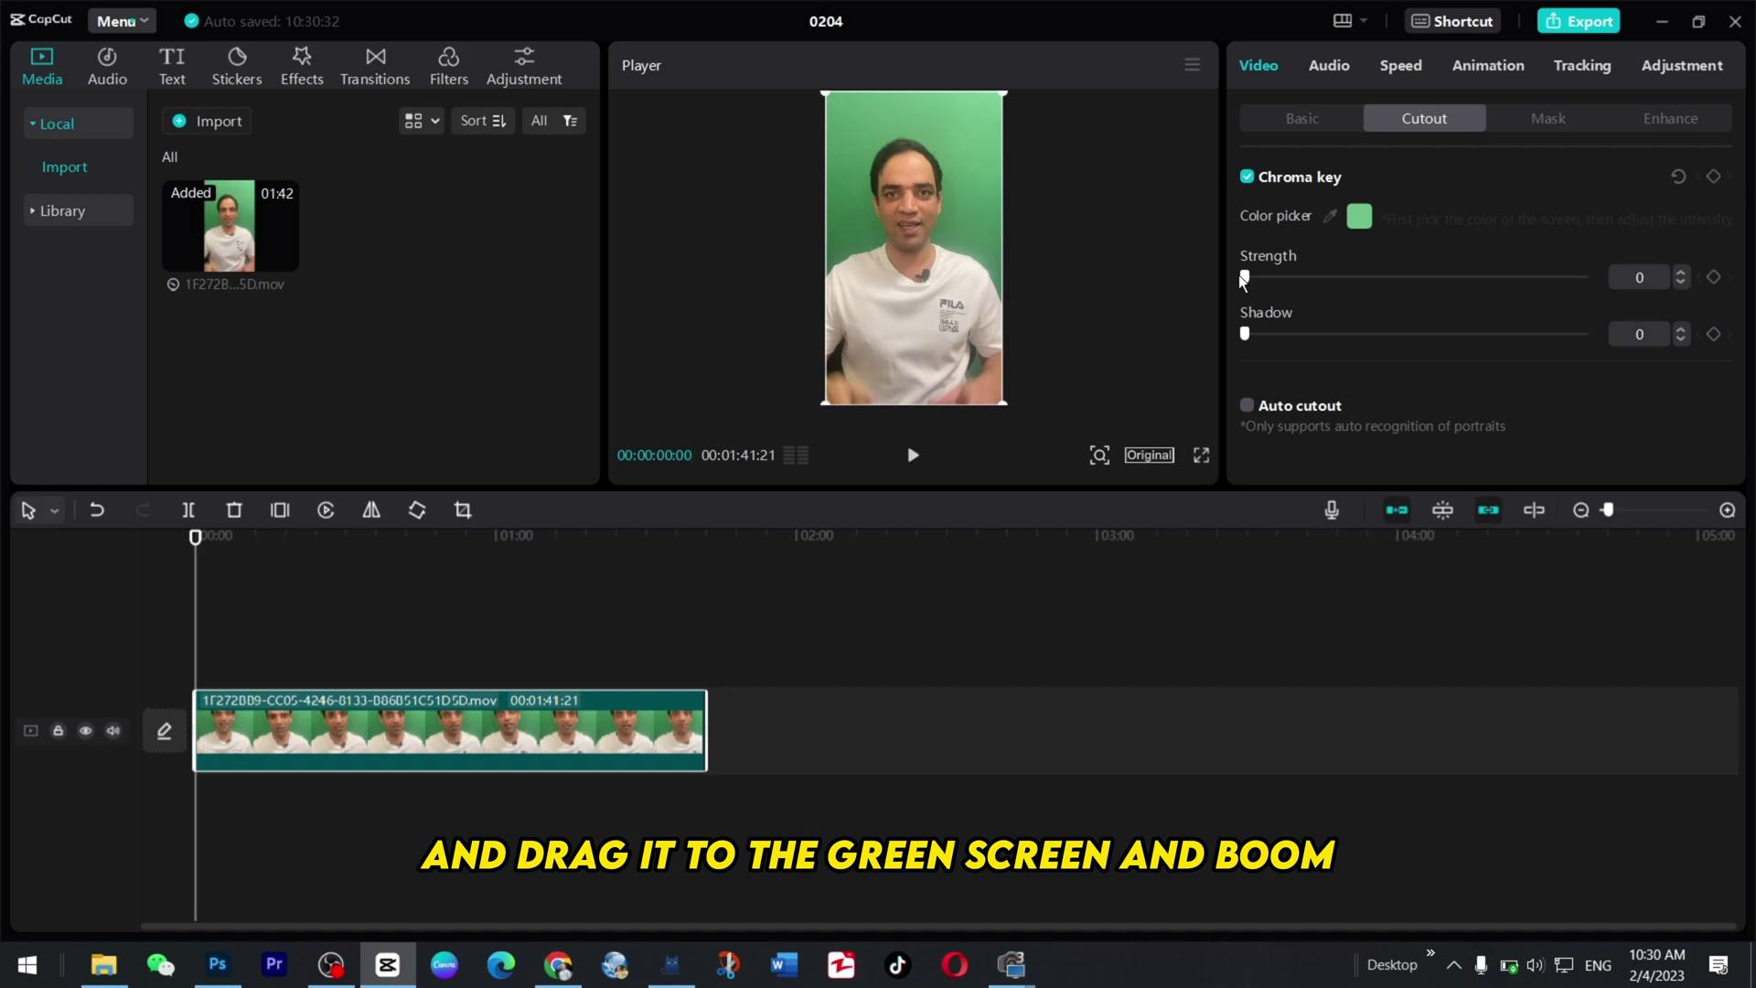
left_click_drag(1246, 276, 1293, 276)
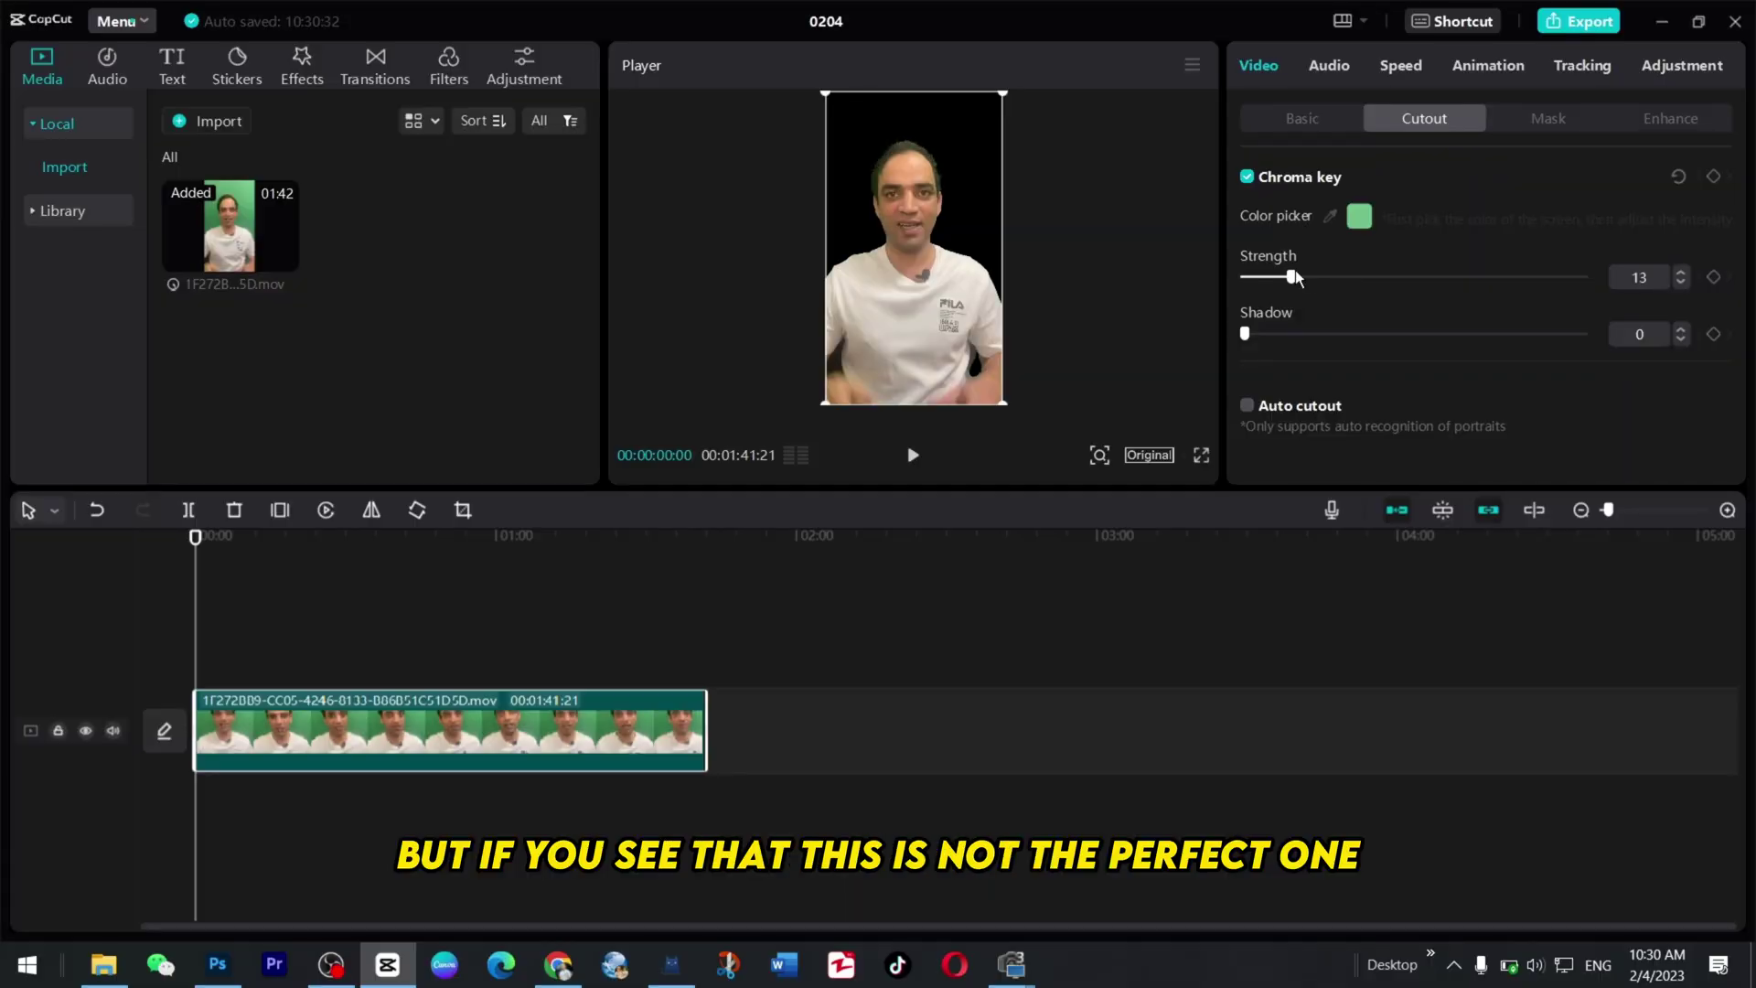
Zoom into the preview to inspect the cutout edges and fine-tune key Strength to 7.
left_click(1102, 455)
left_click_drag(1050, 493, 1103, 493)
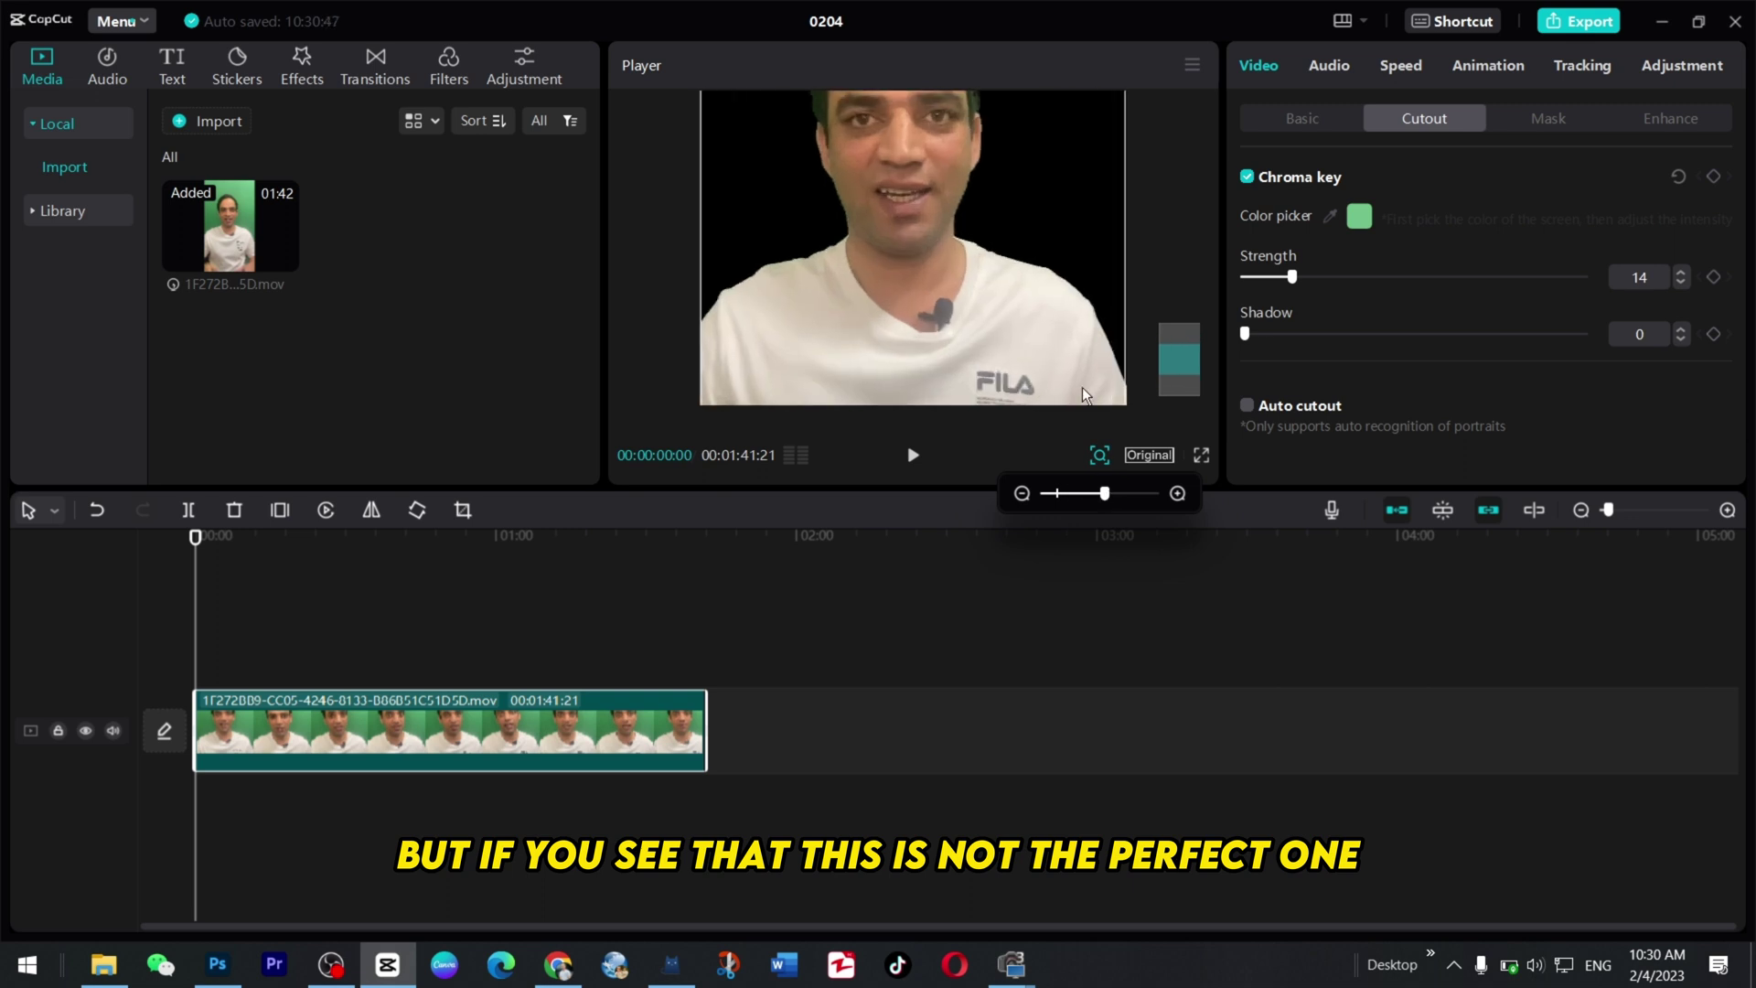
scroll(970, 161, "up", 3)
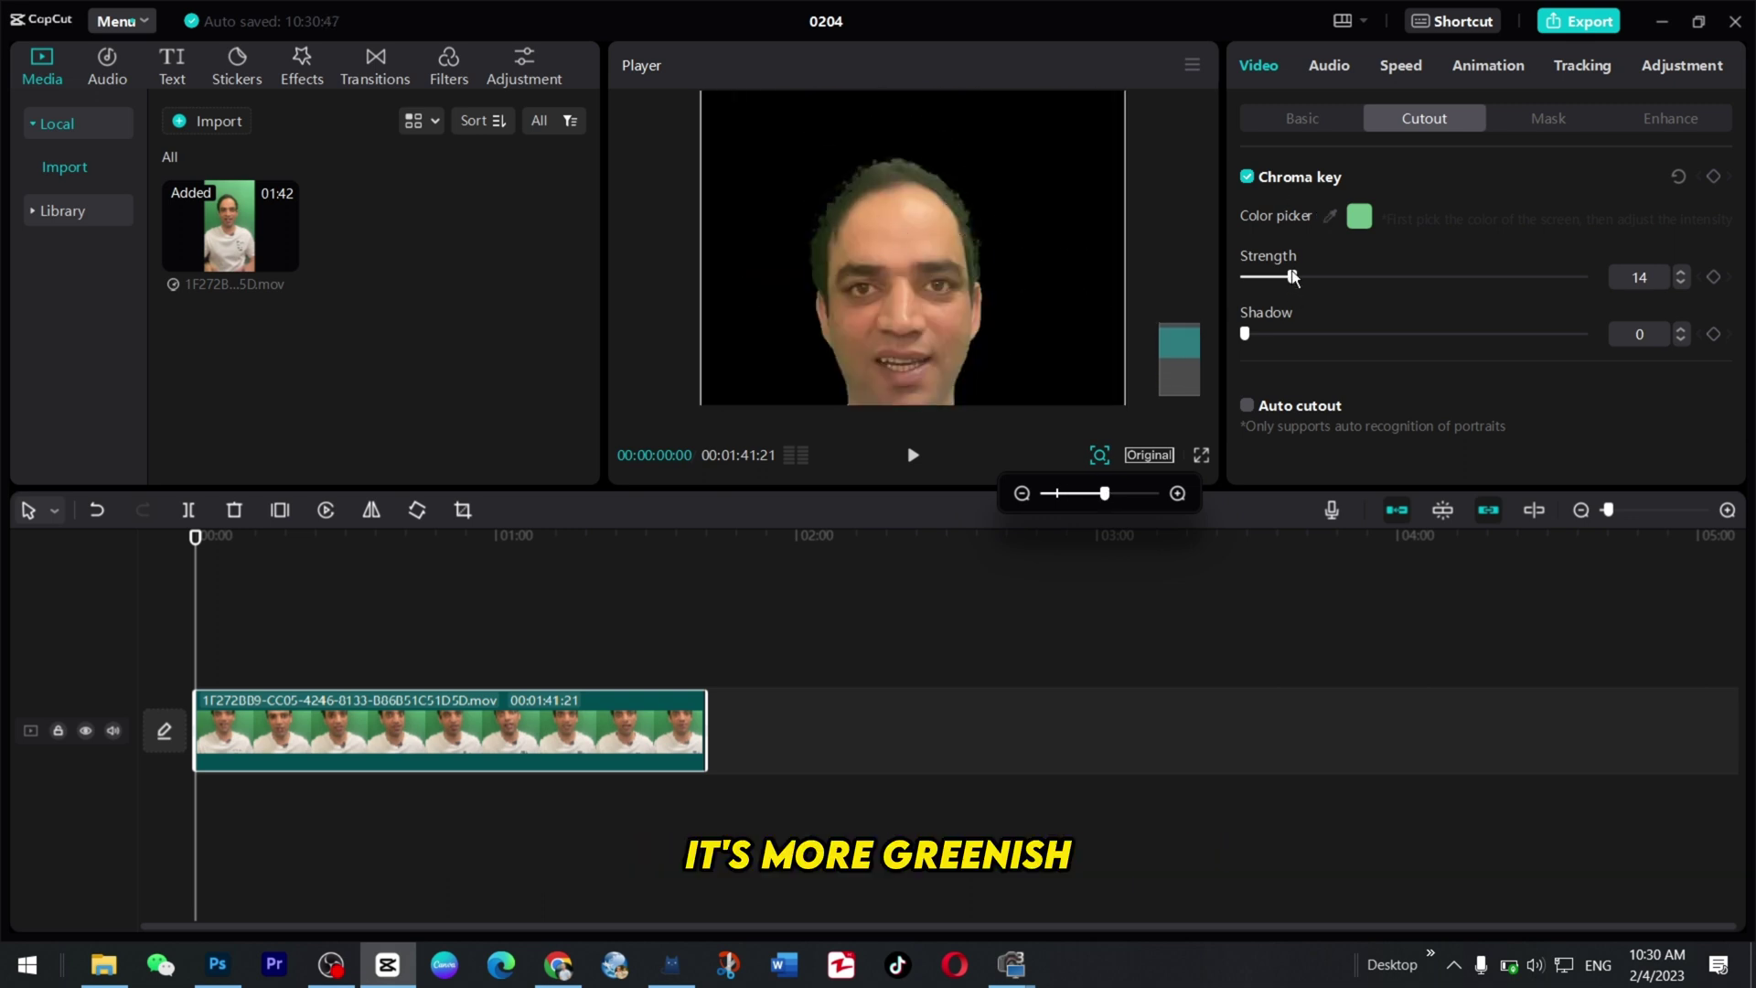
left_click_drag(1292, 276, 1489, 289)
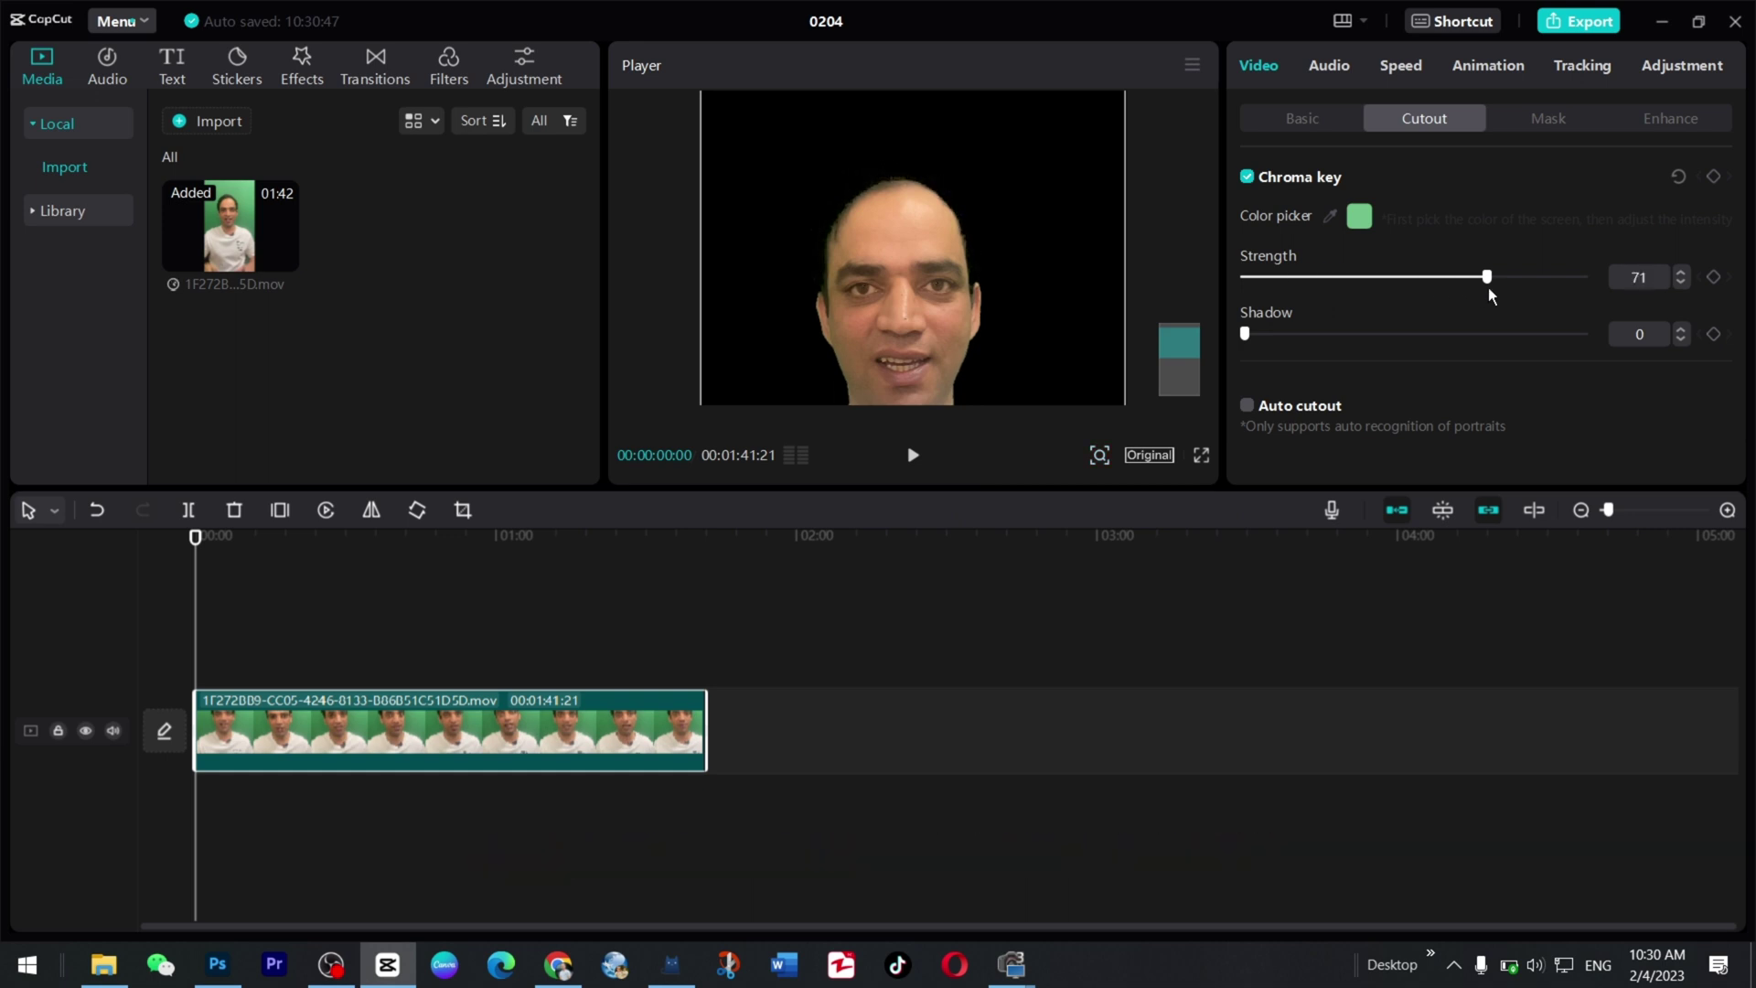
left_click_drag(1488, 287, 1269, 293)
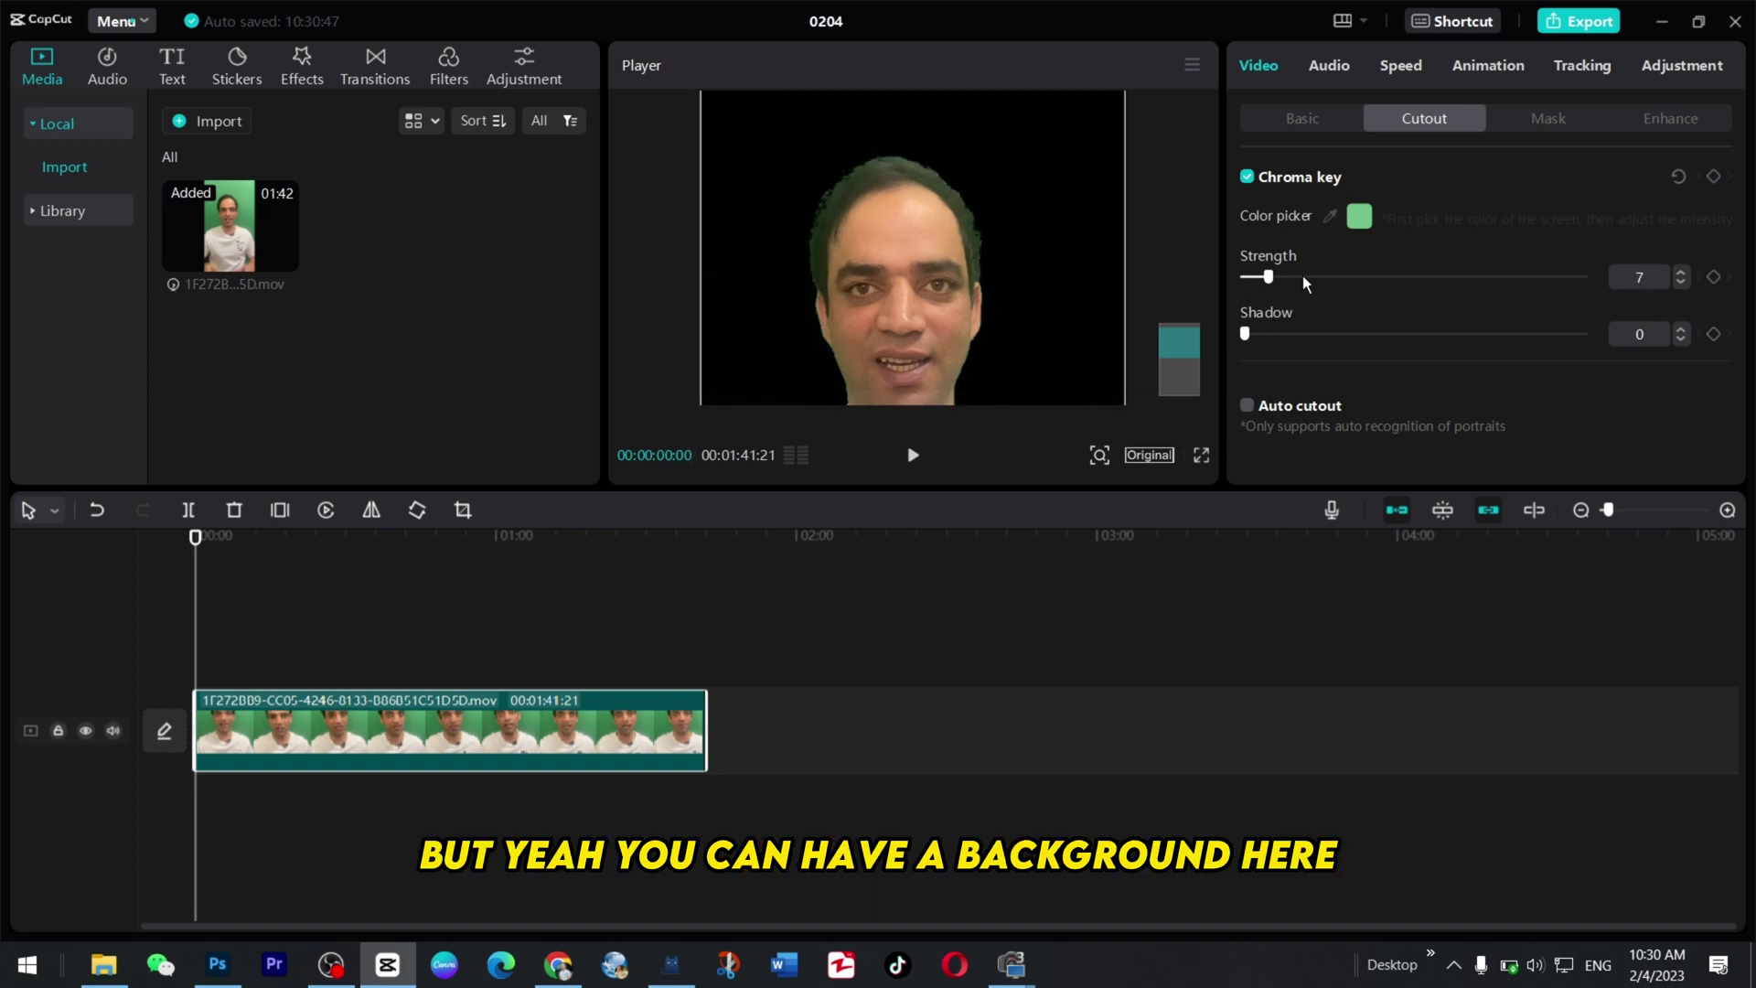
Drag the teal image 1 (2).jpg from File Explorer onto the track beneath the clip.
left_click(1661, 22)
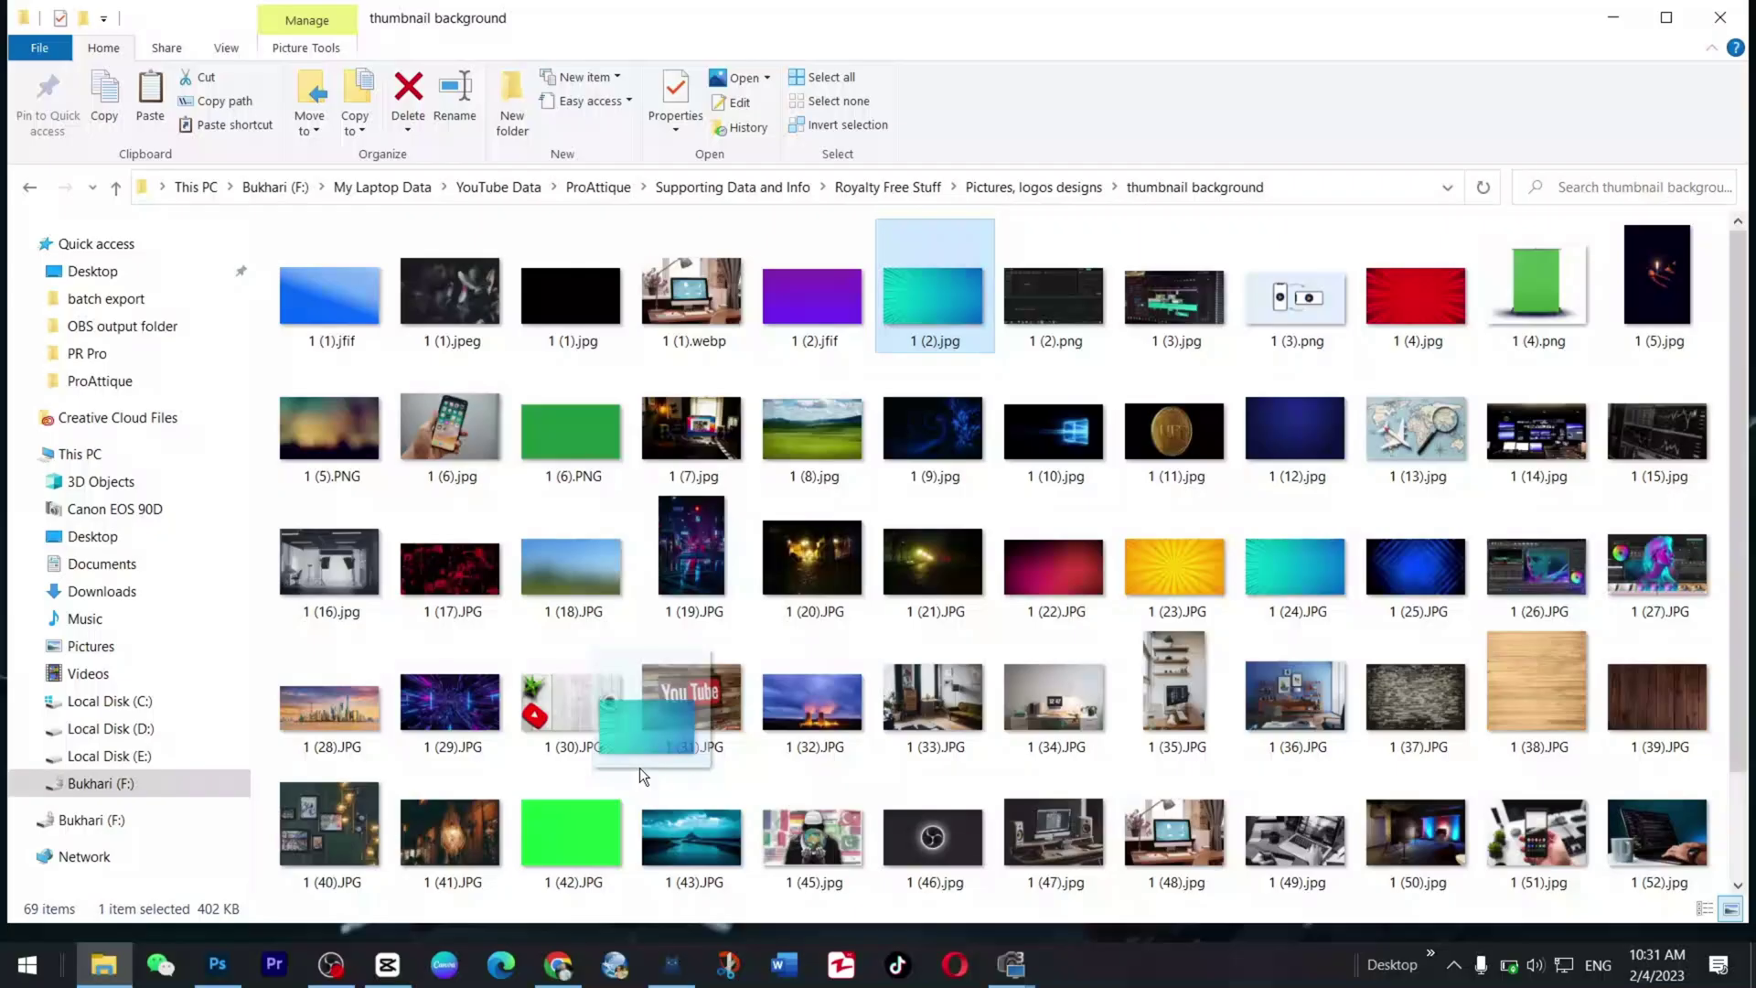
left_click_drag(639, 766, 320, 637)
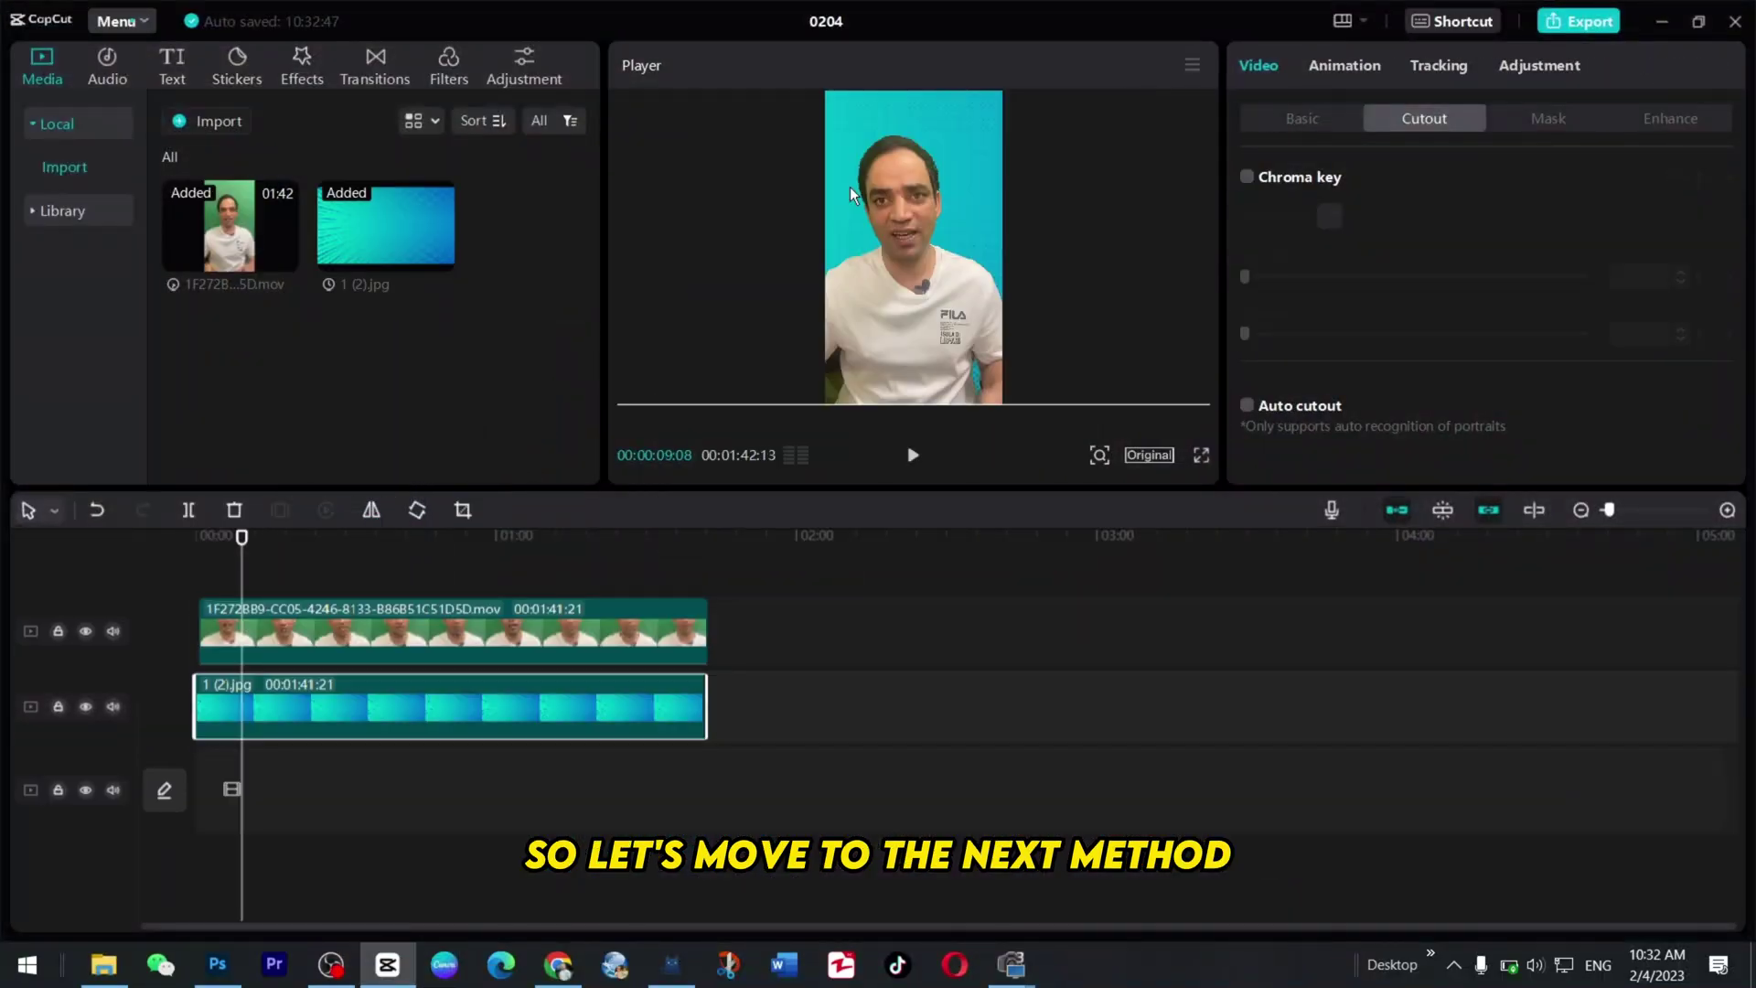
Replace the clip by re-adding the green-screen video above the background image, starting at 00:00.
left_click(375, 629)
key("Delete")
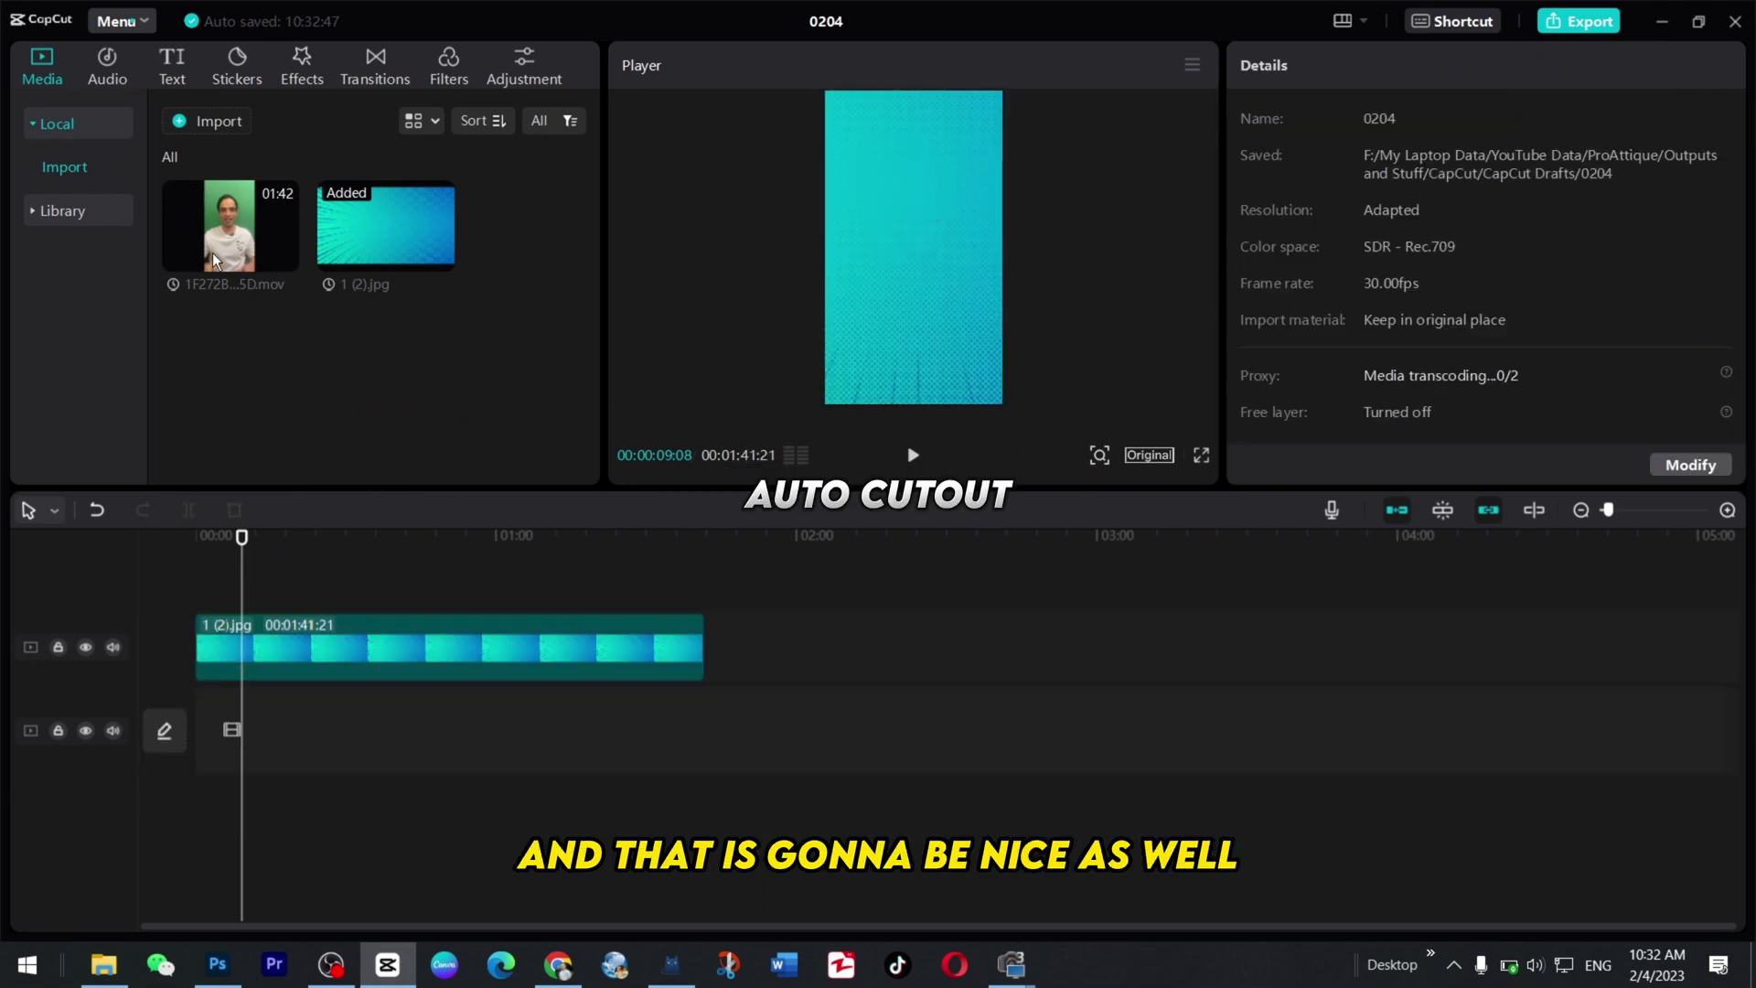
left_click_drag(230, 213, 239, 587)
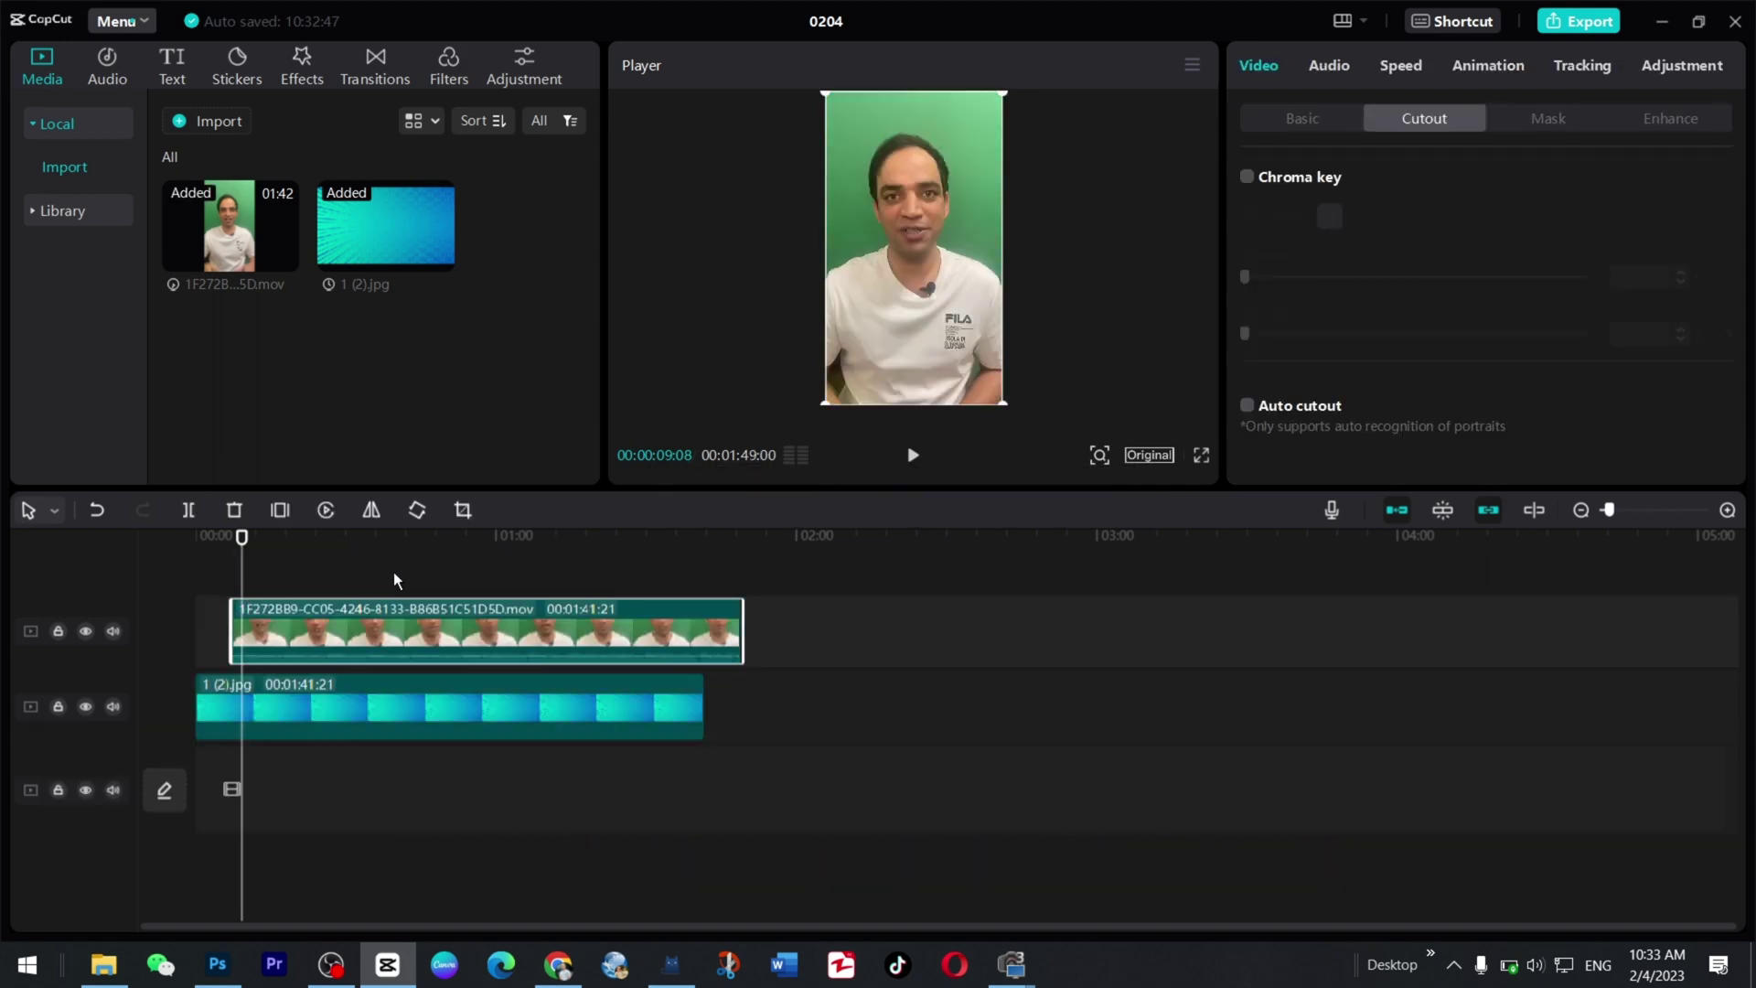
left_click_drag(315, 629, 280, 631)
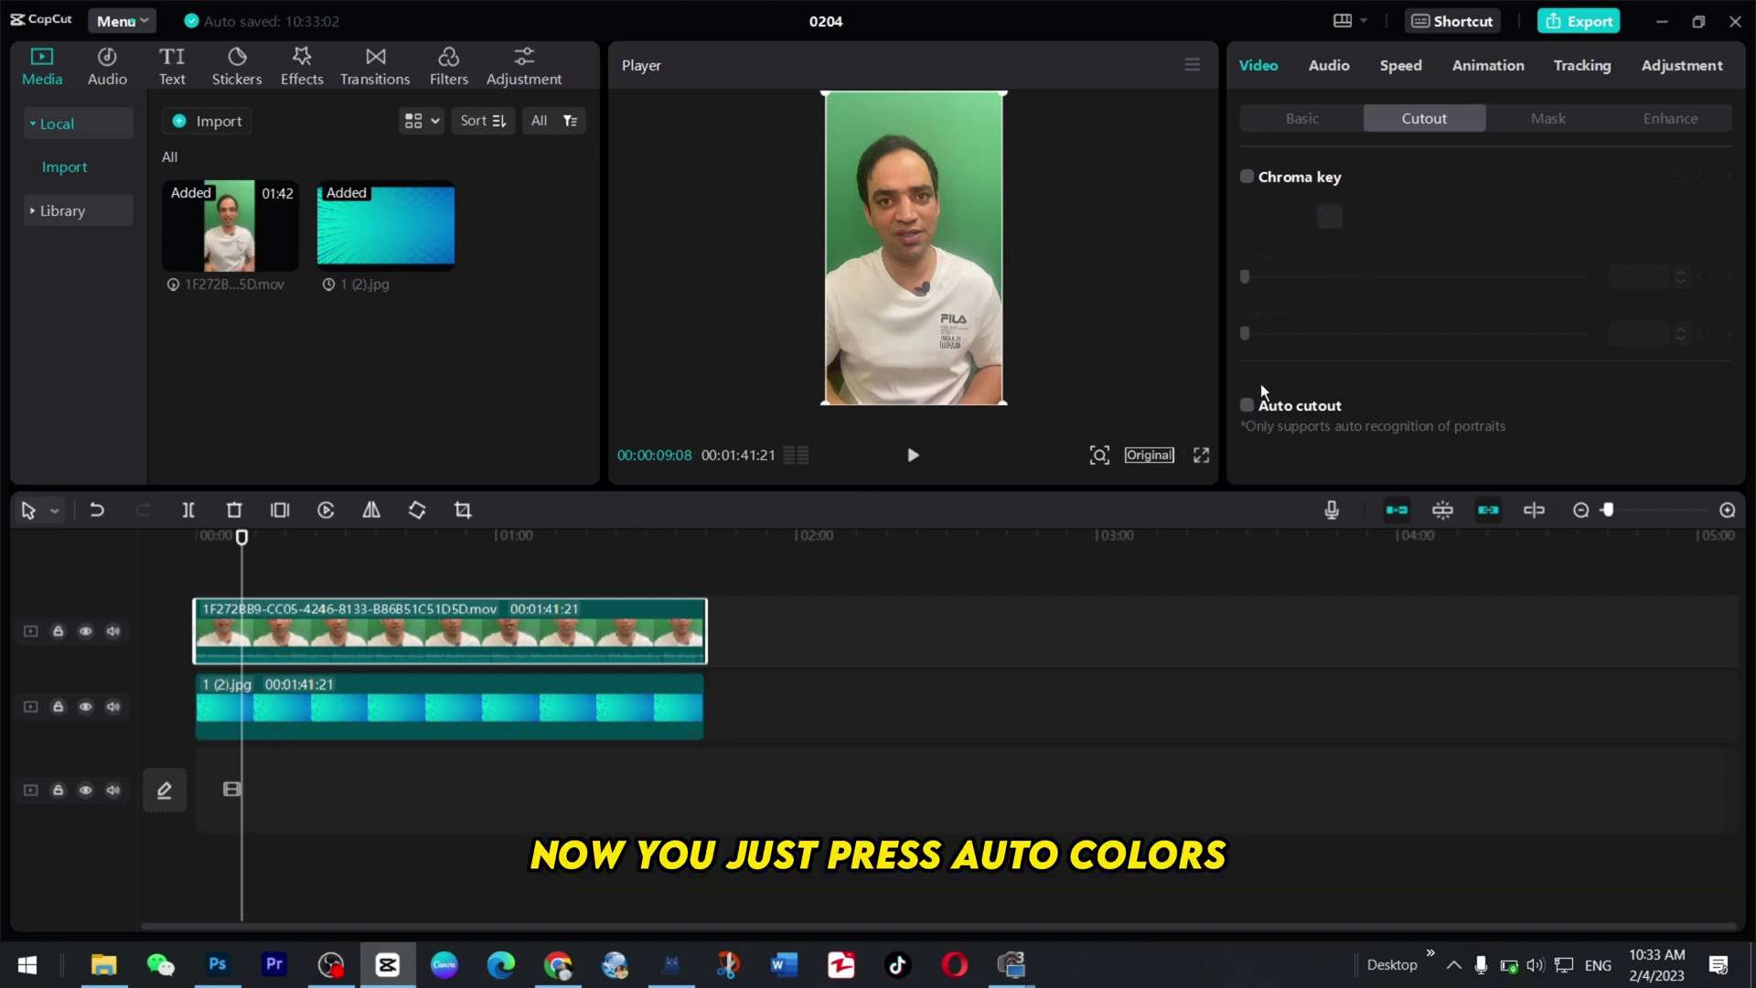
Toggle Auto cutout on the clip and zoom the preview in, then back to full frame.
left_click(1248, 406)
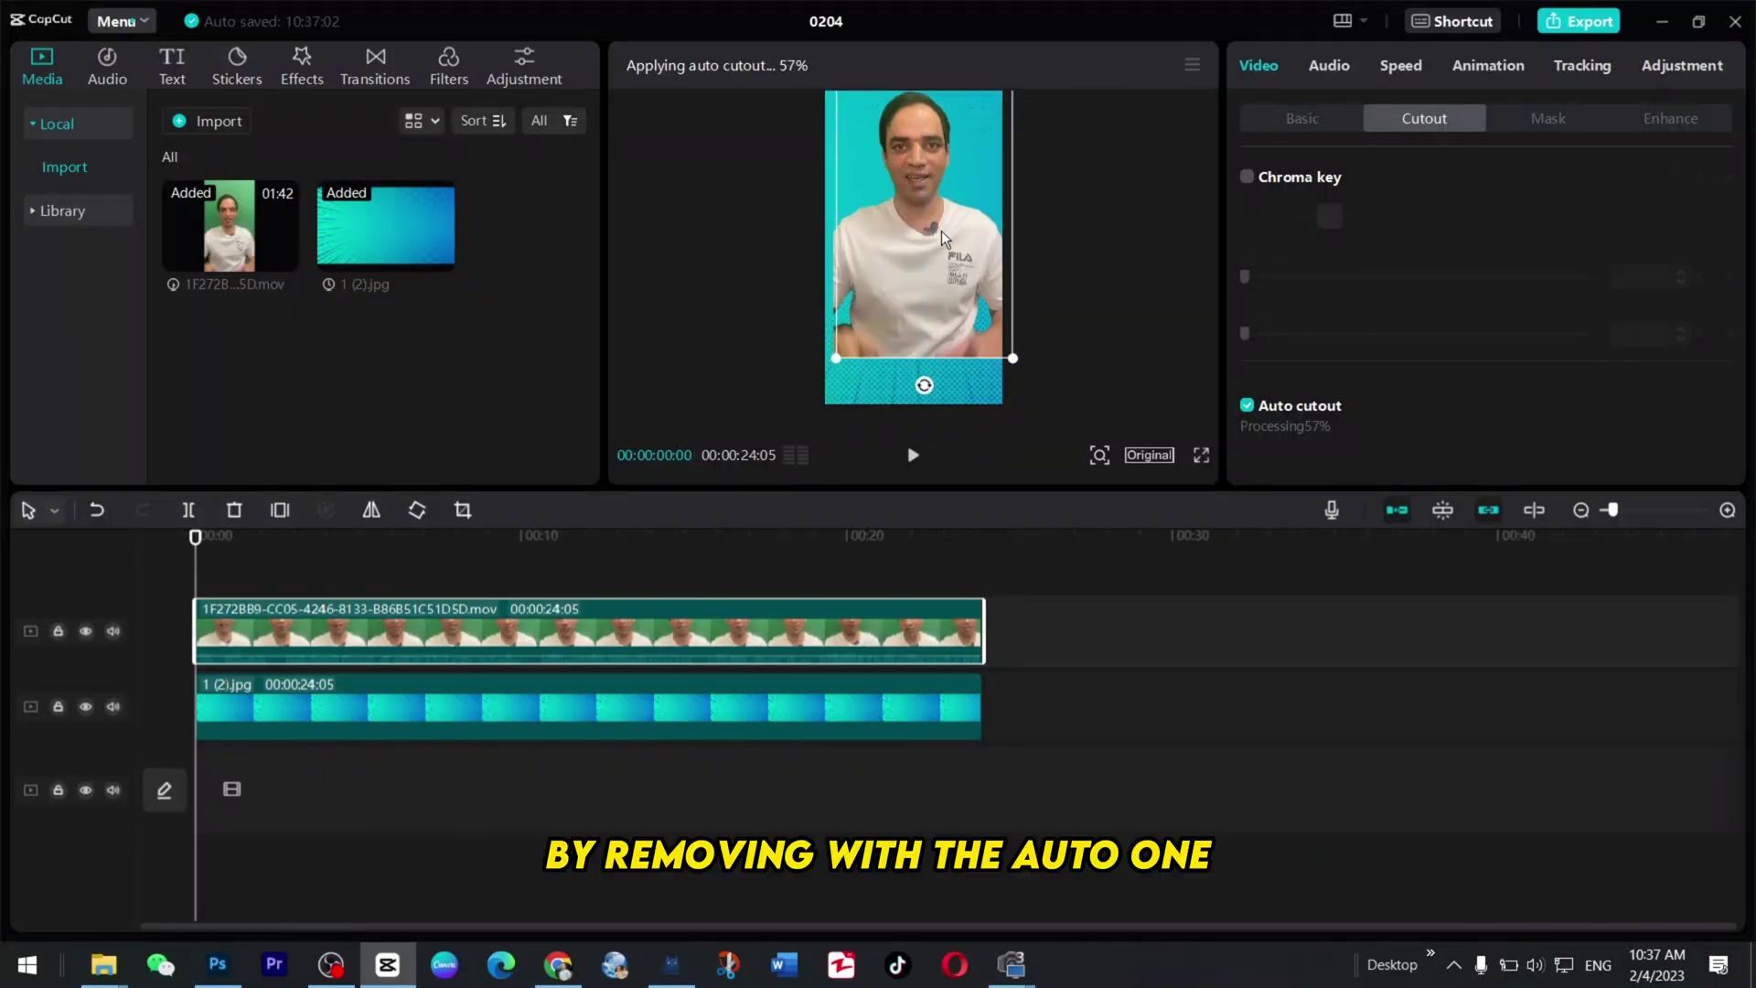
left_click(1101, 456)
left_click_drag(1063, 492, 1089, 492)
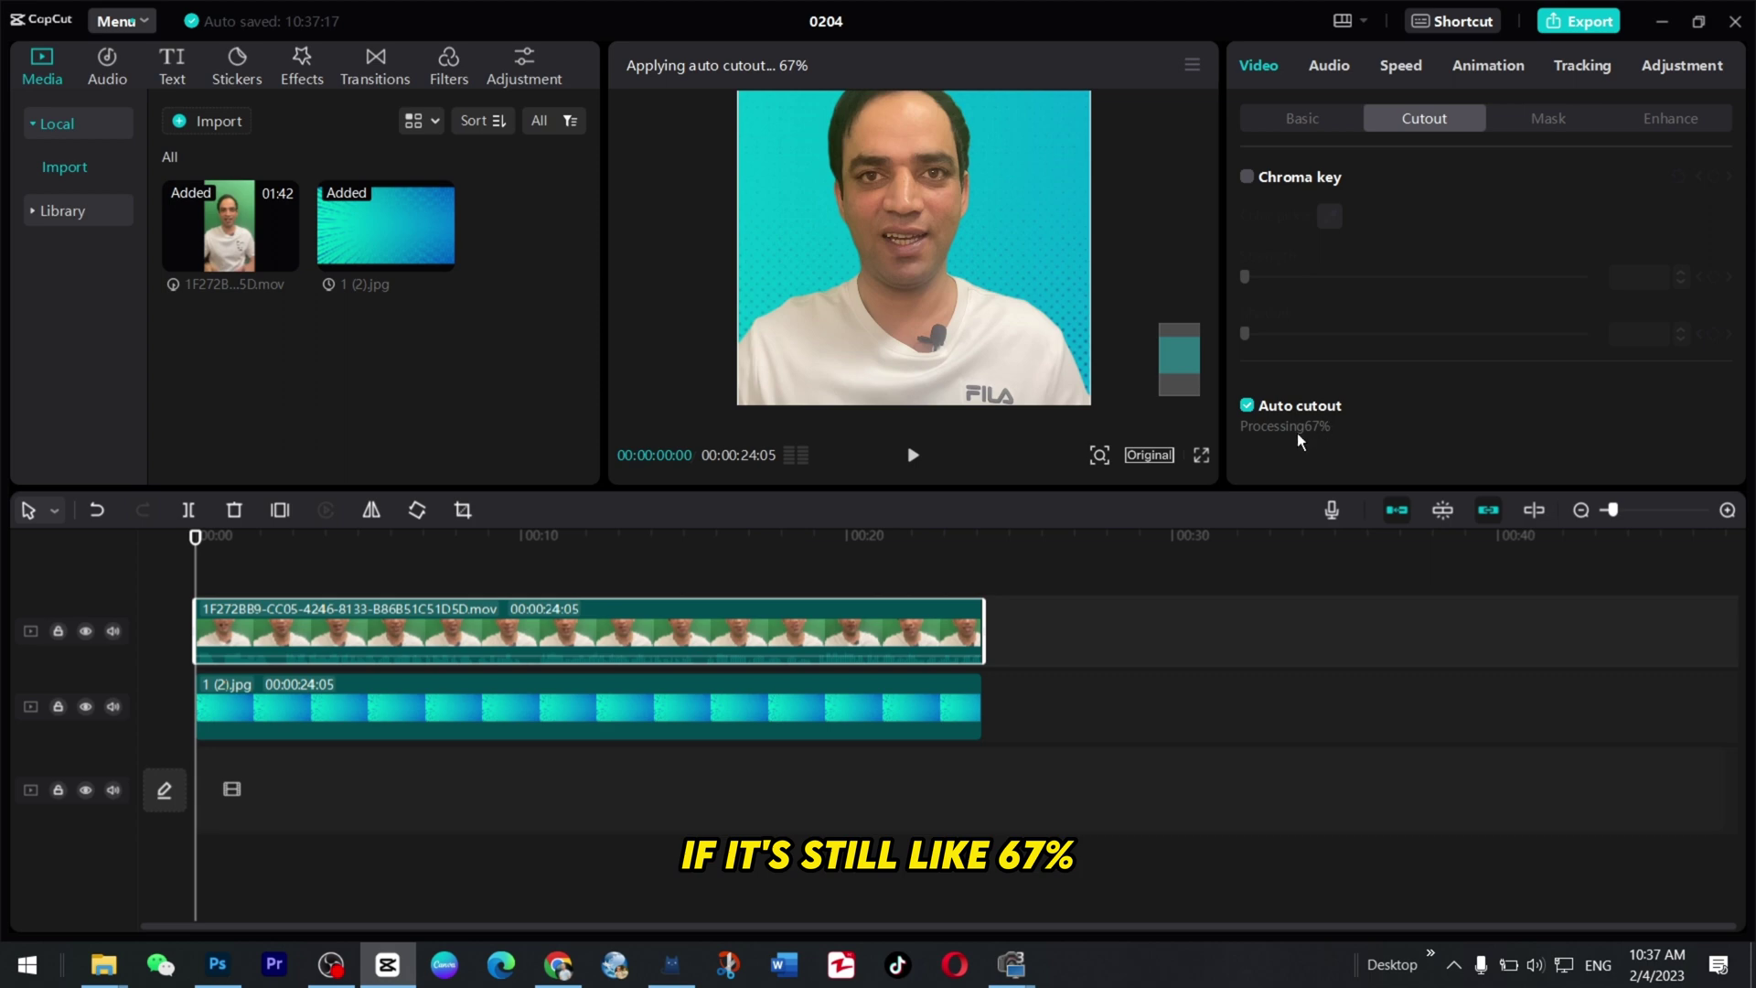
left_click(1098, 458)
left_click_drag(1091, 492, 1056, 494)
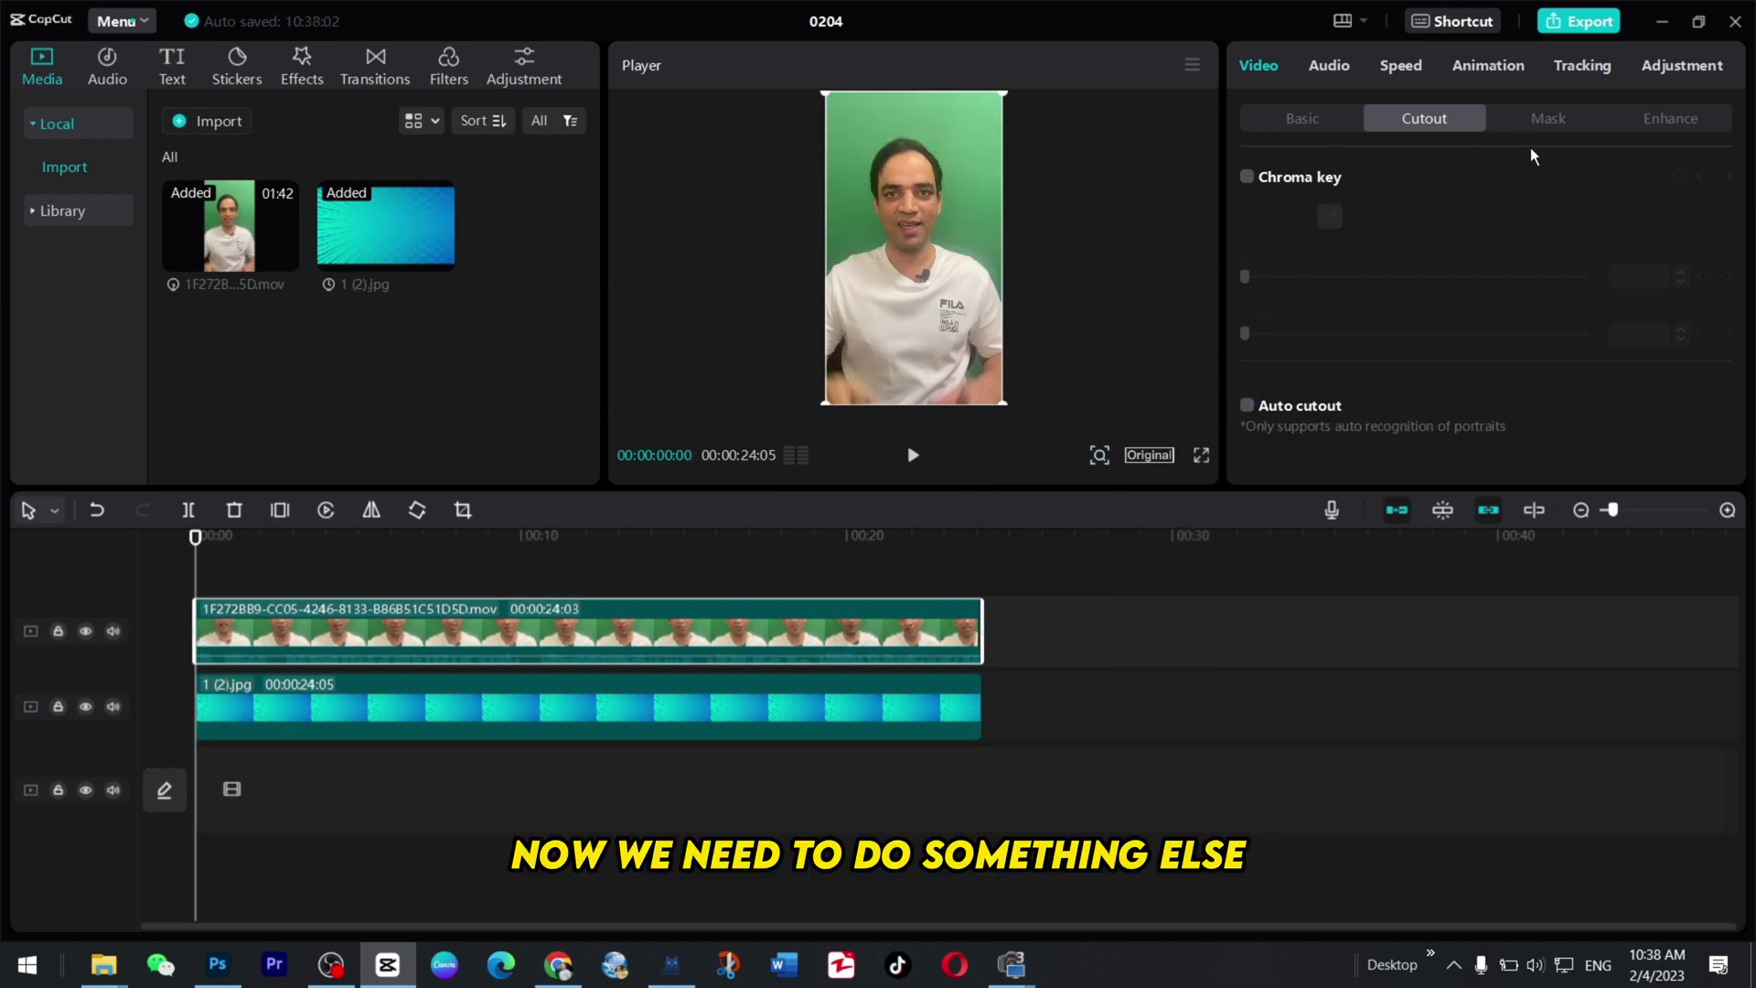
Pick green in Adjustment > HSL and drag its hue and saturation down to -100.
left_click(1679, 62)
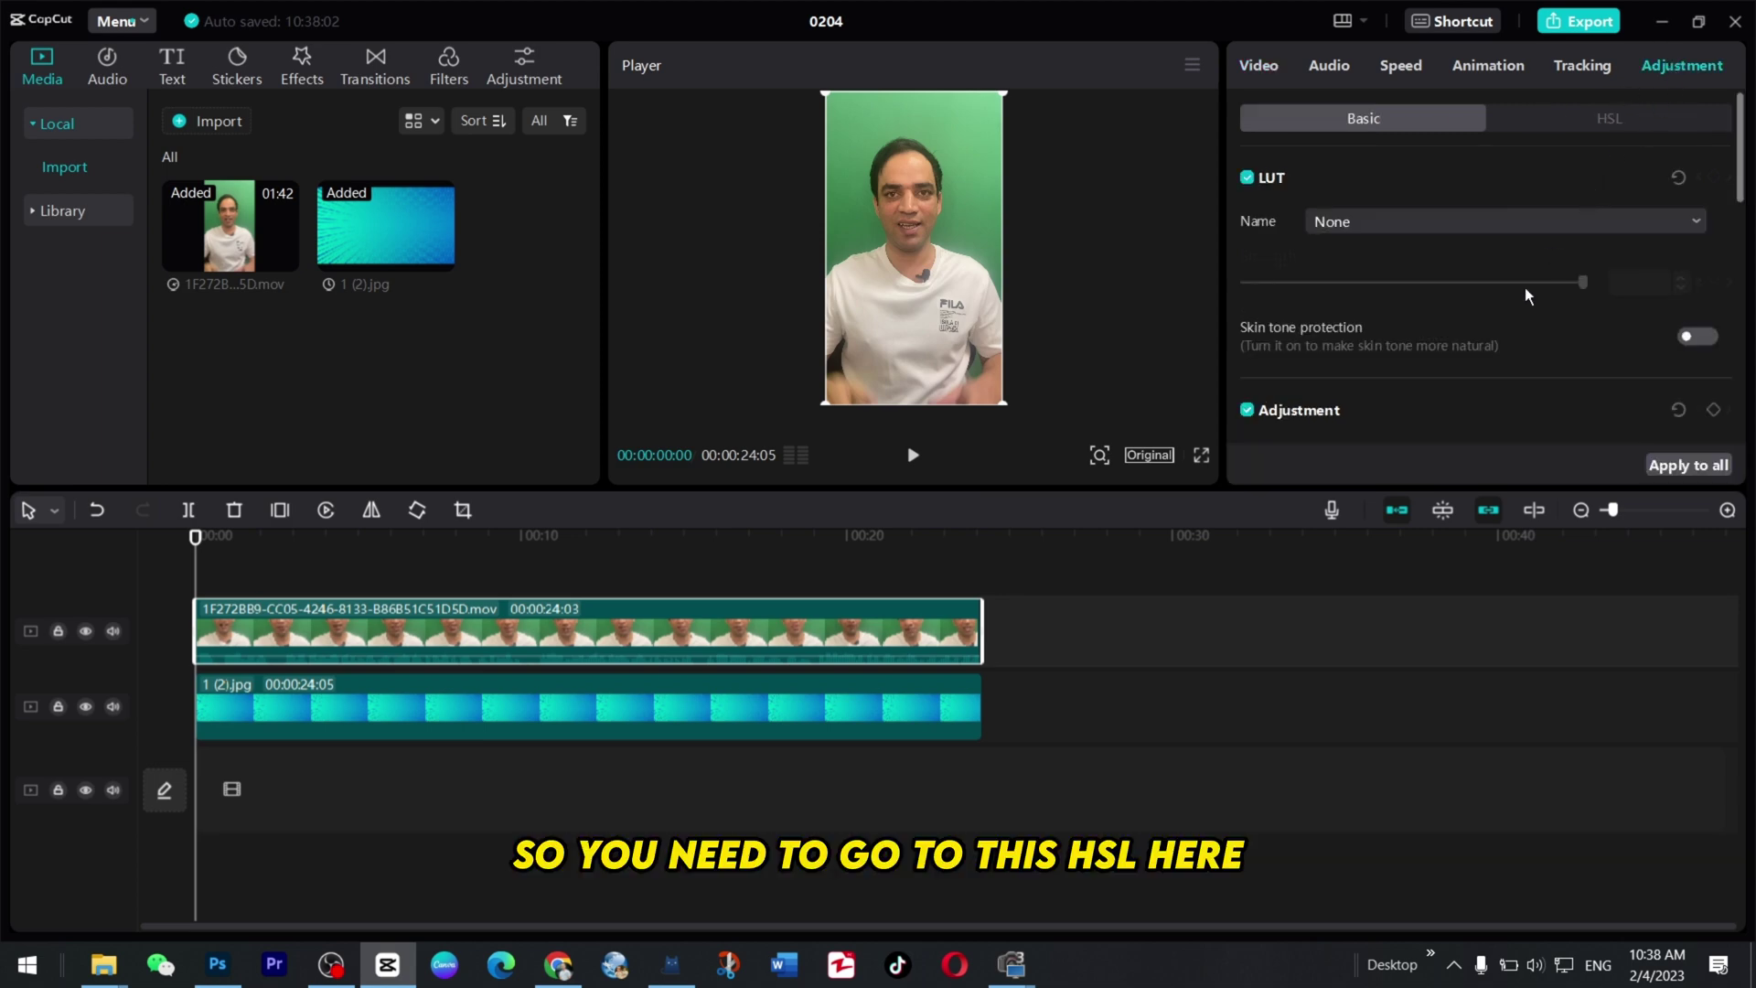
scroll(1593, 130, "down", 2)
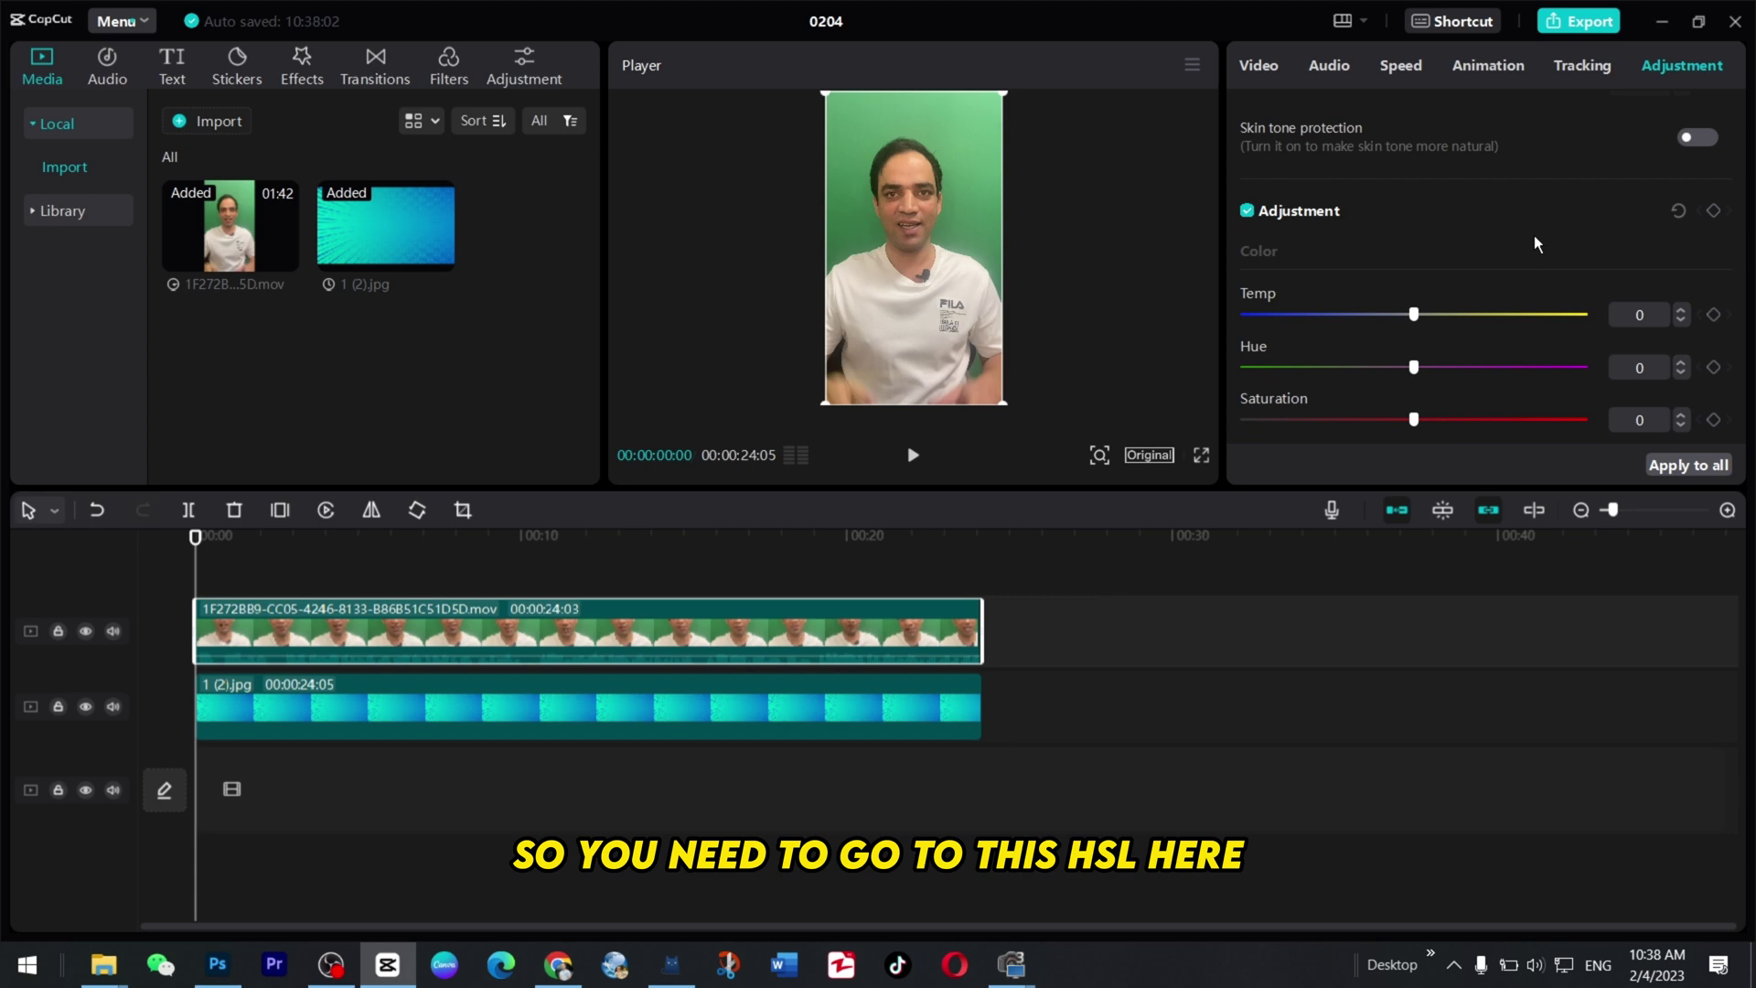
scroll(1555, 233, "up", 3)
left_click(1613, 115)
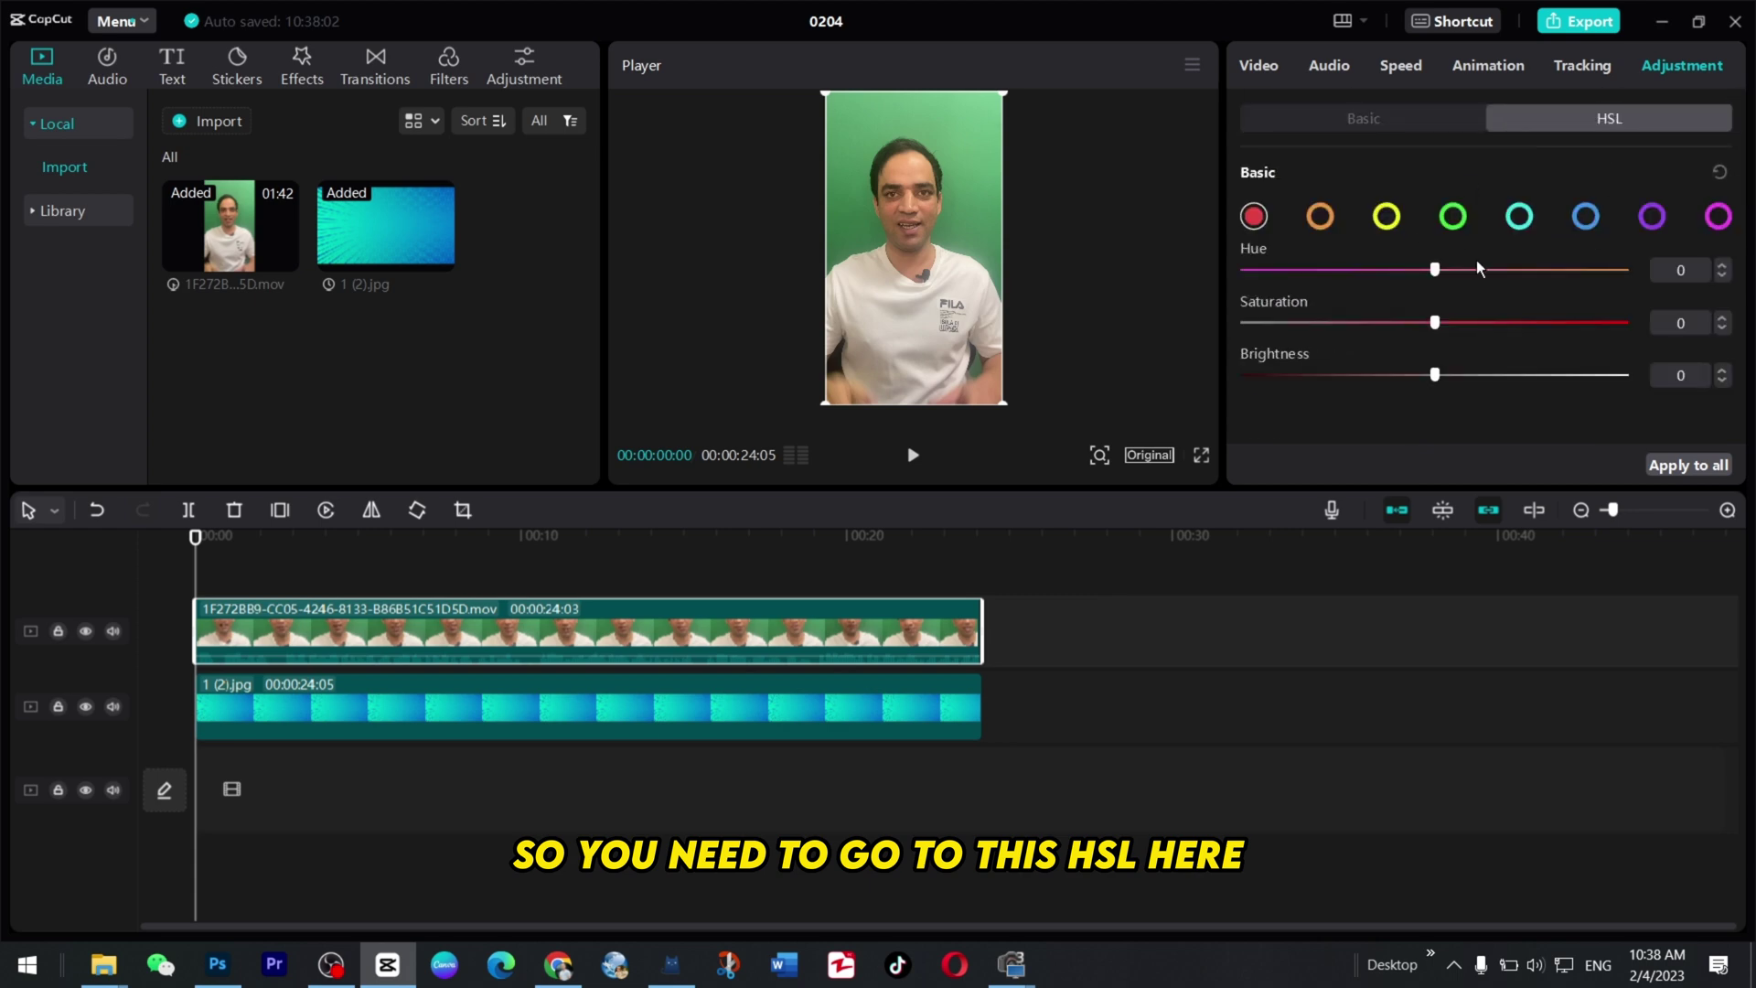
left_click(1454, 217)
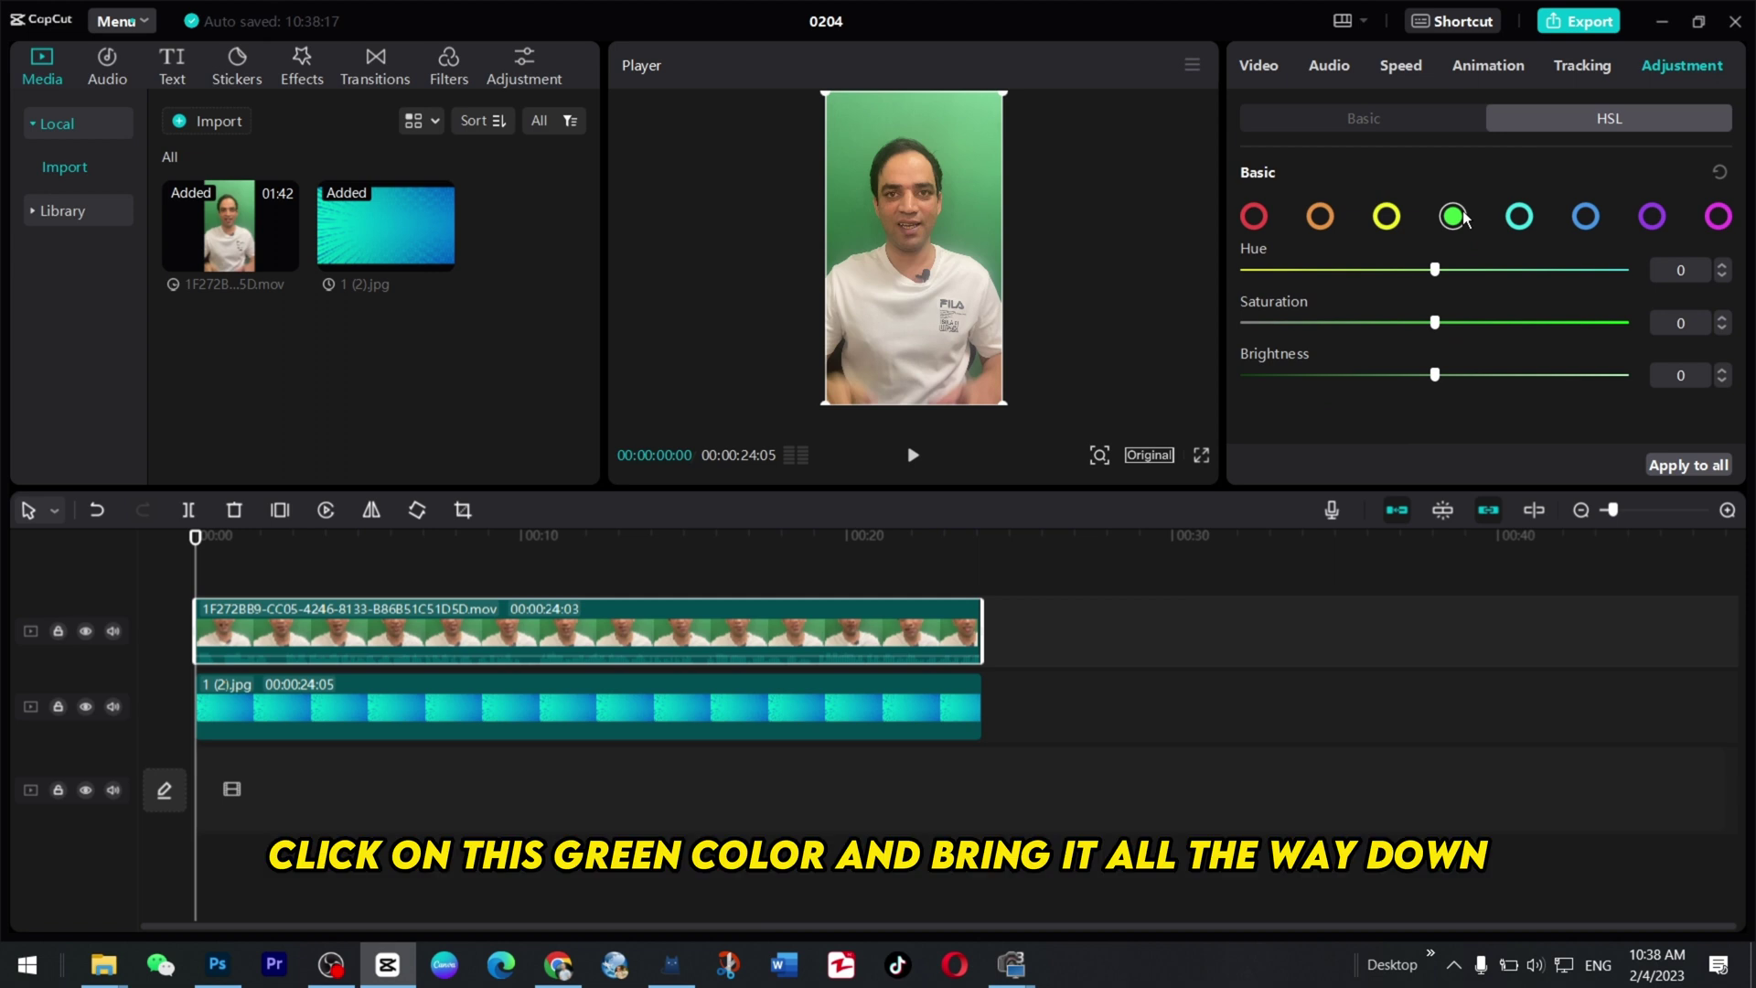
left_click_drag(1429, 267, 1194, 265)
left_click_drag(1434, 324, 1201, 327)
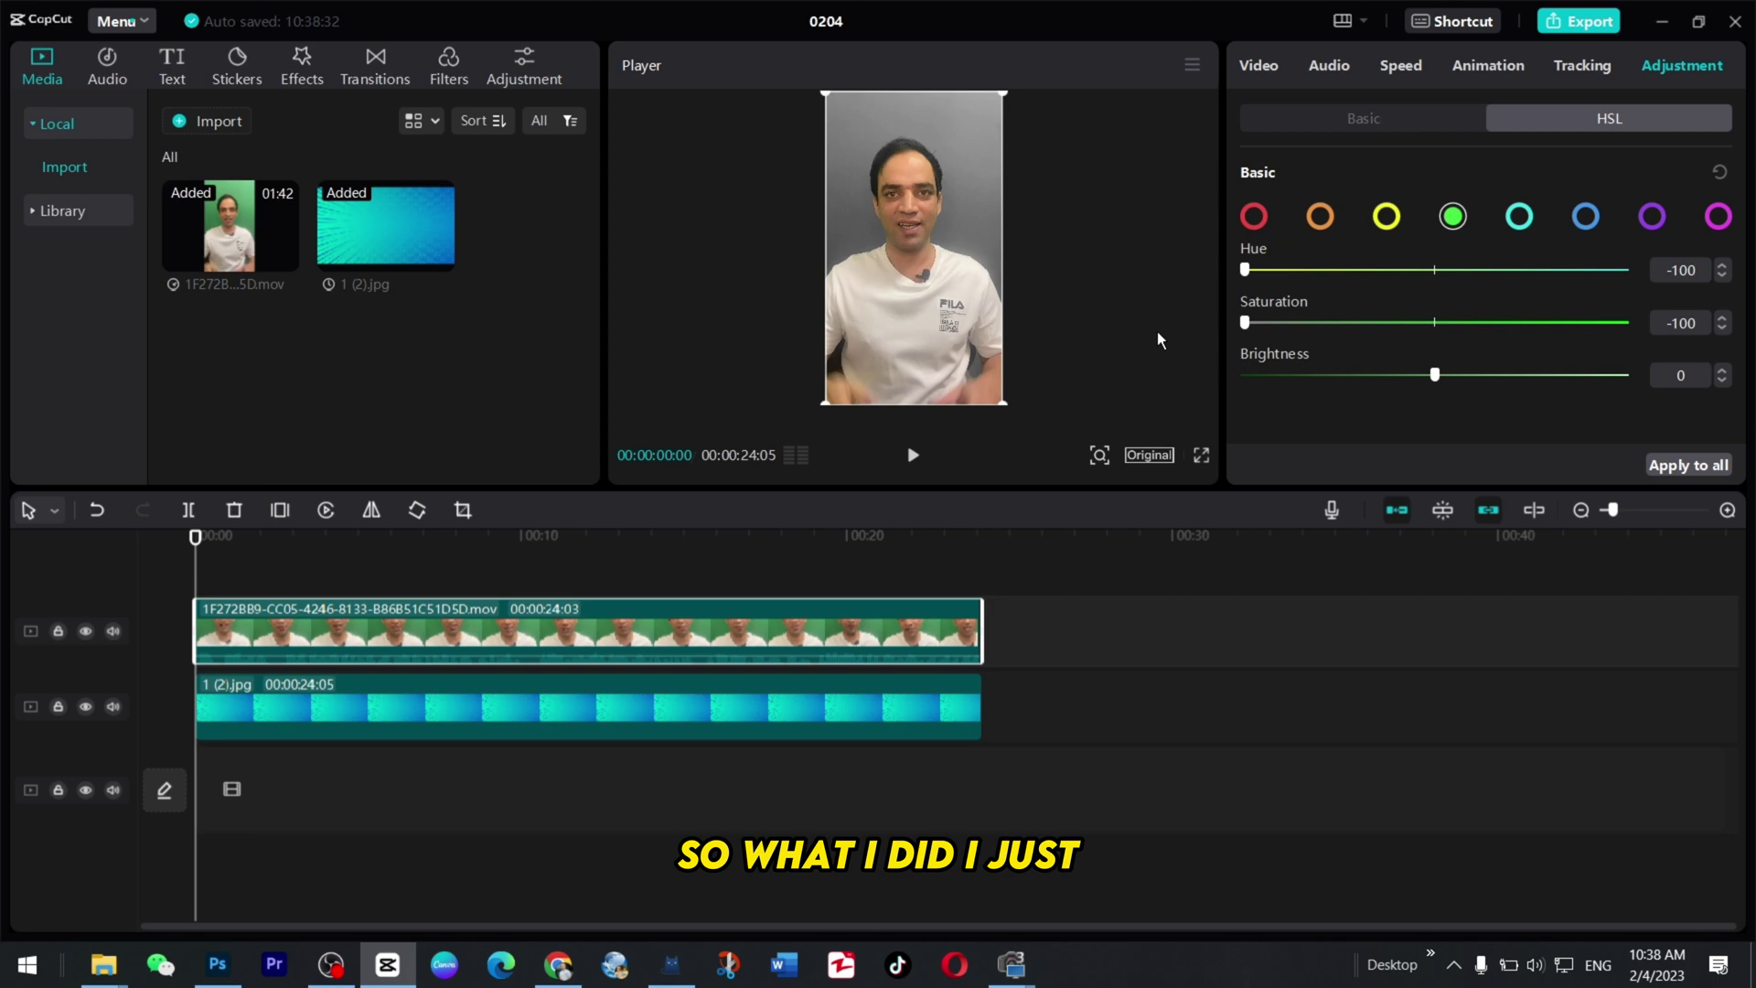
Reset green hue to 0 and set green saturation back to -100.
left_click_drag(1246, 322, 1440, 322)
left_click_drag(1246, 269, 1283, 269)
left_click(1434, 270)
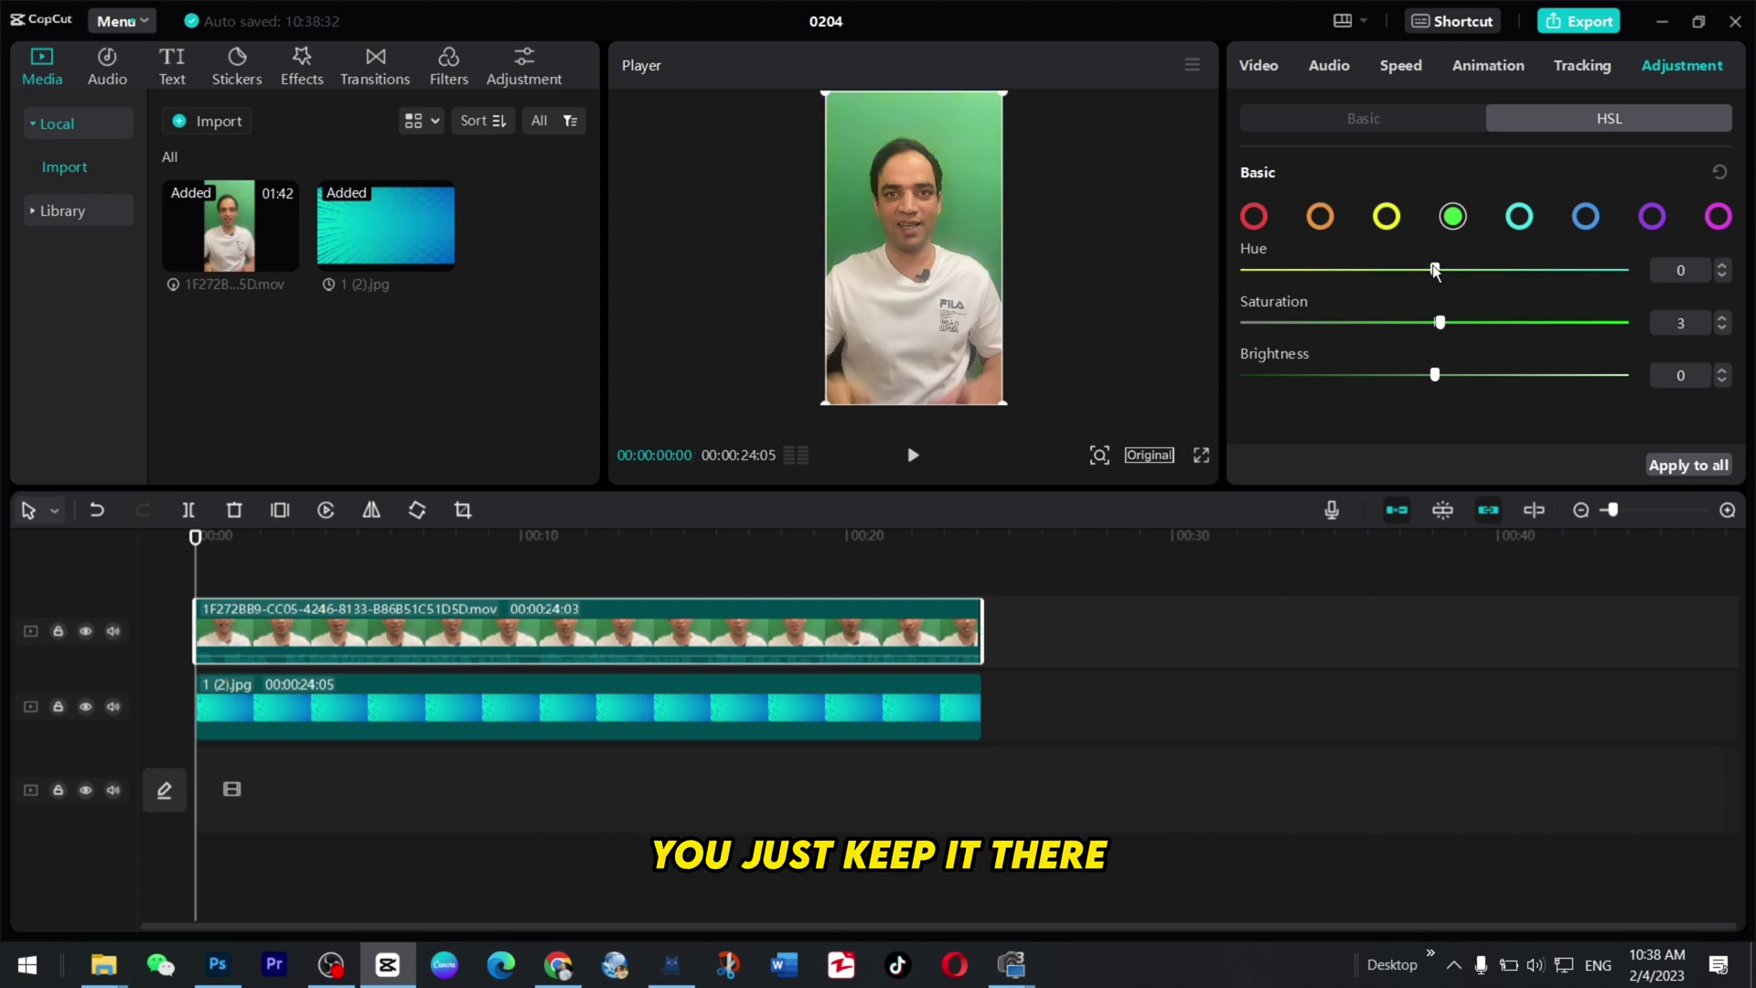
left_click_drag(1442, 322, 1196, 320)
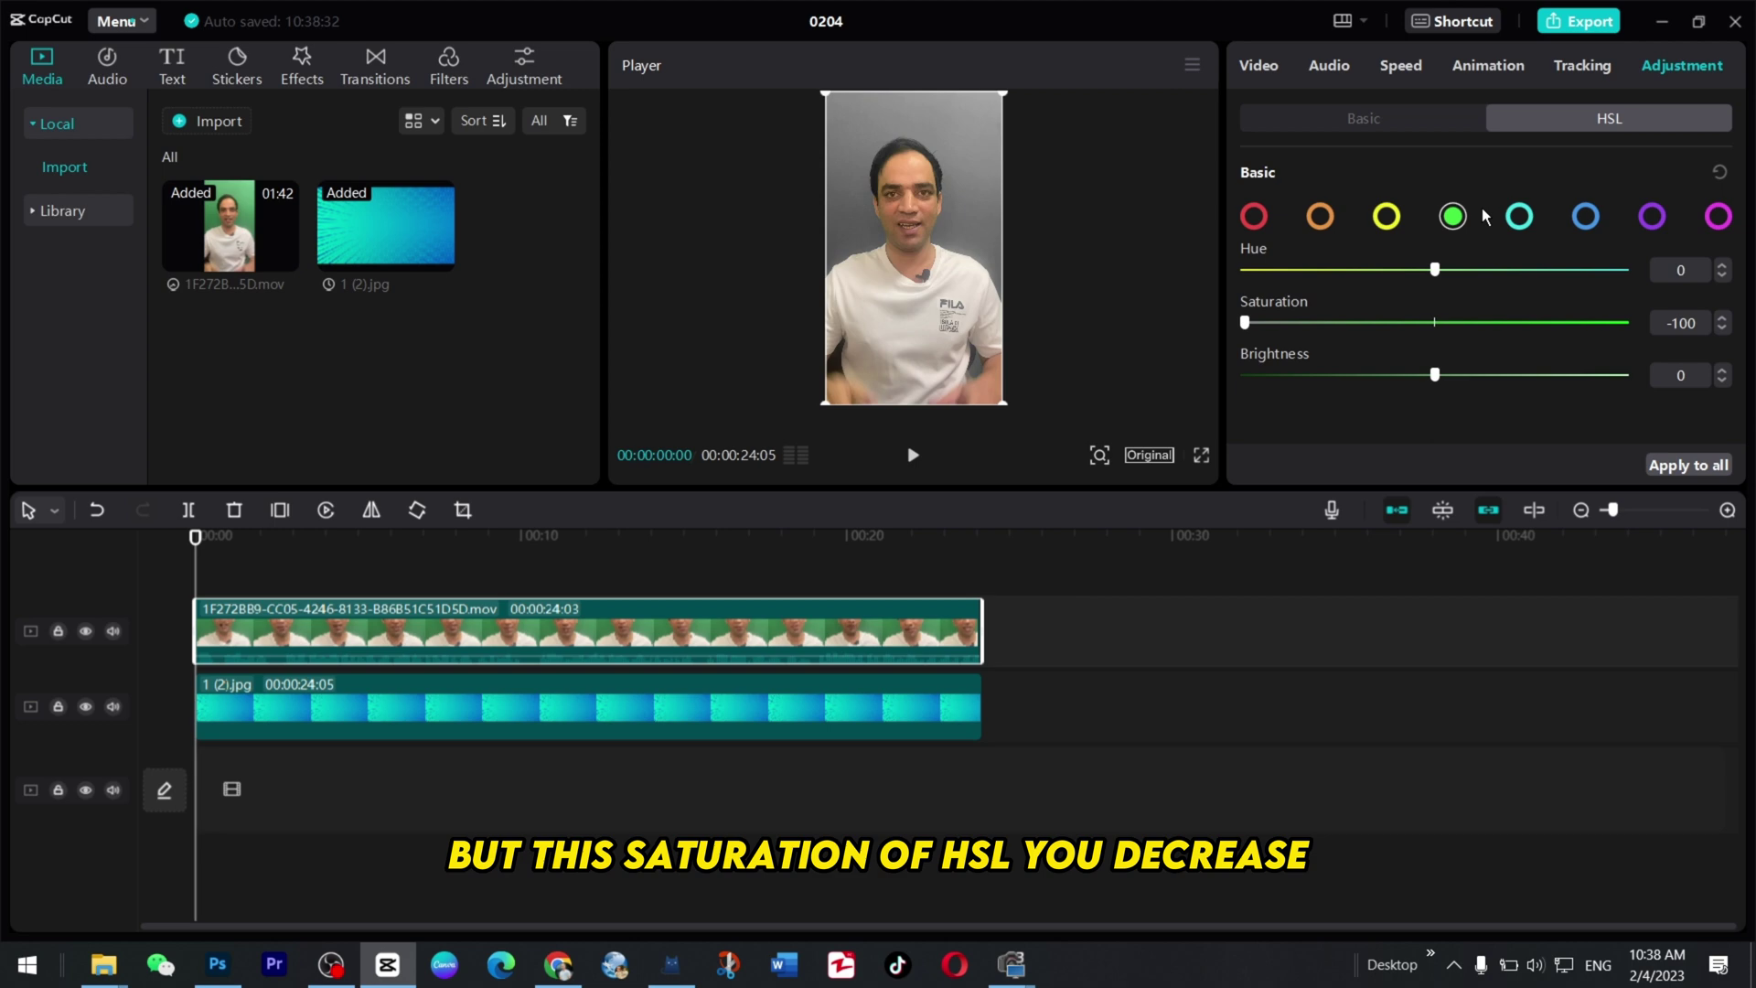
Select the yellow HSL channel and set saturation -100 and brightness 30.
left_click(1387, 216)
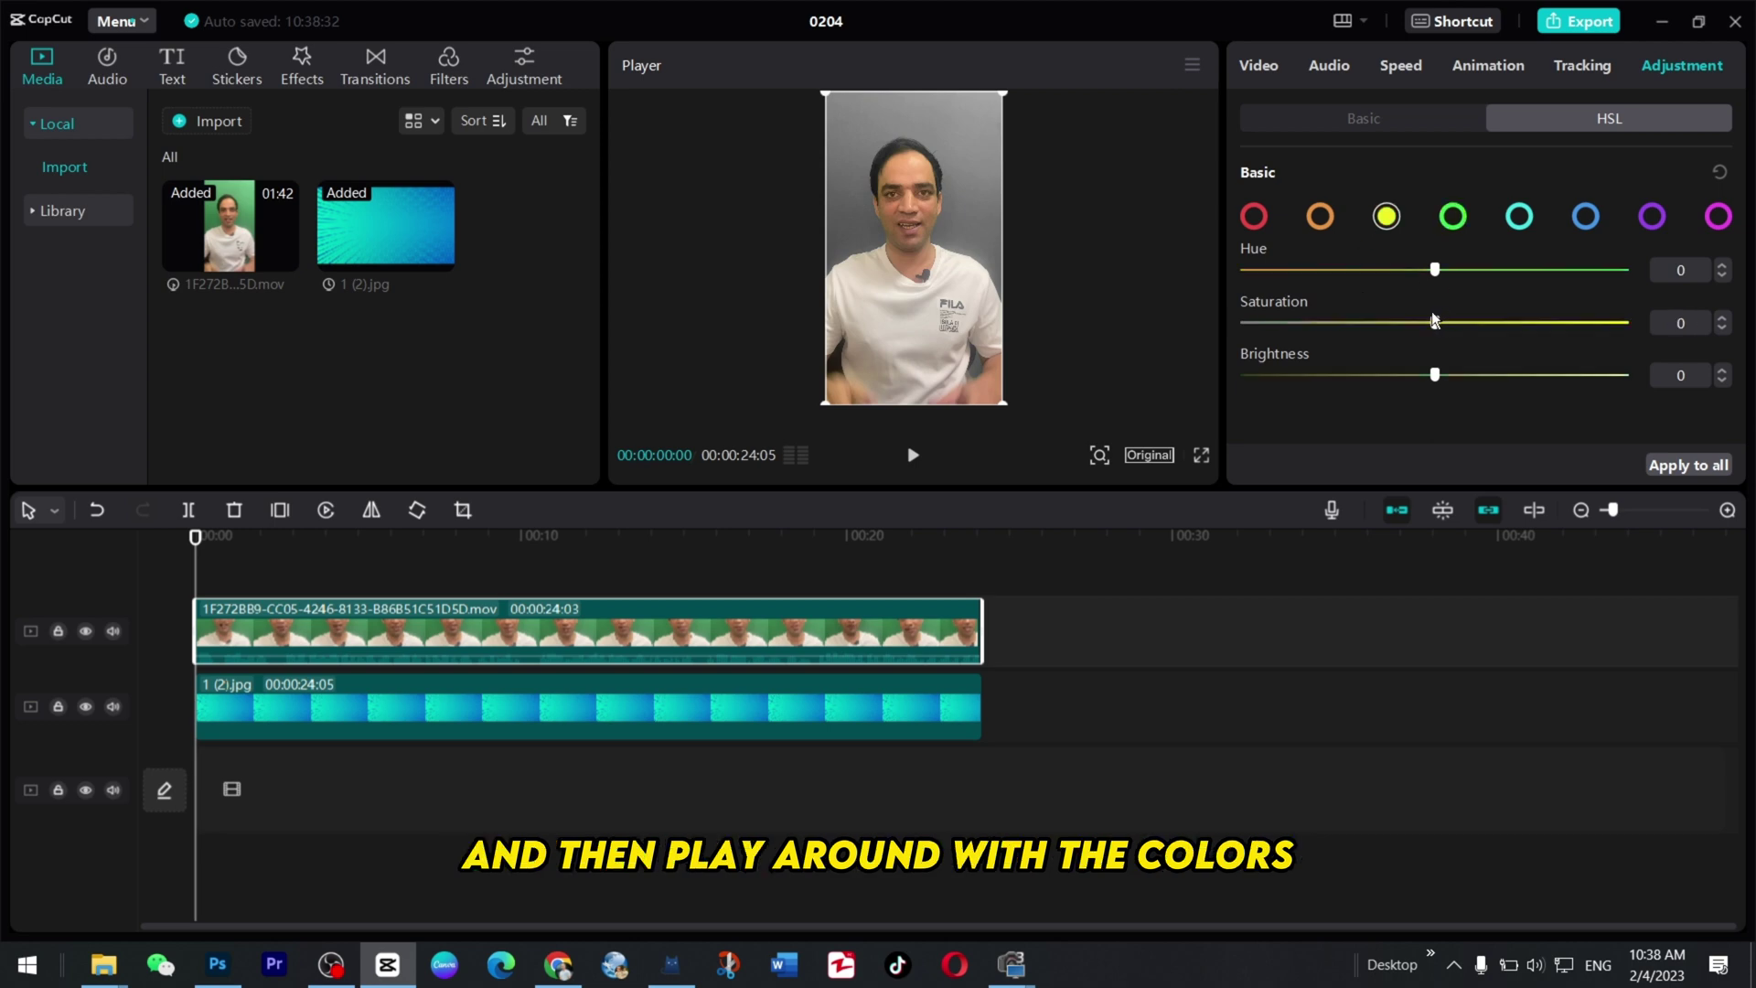
left_click_drag(1434, 321, 1480, 322)
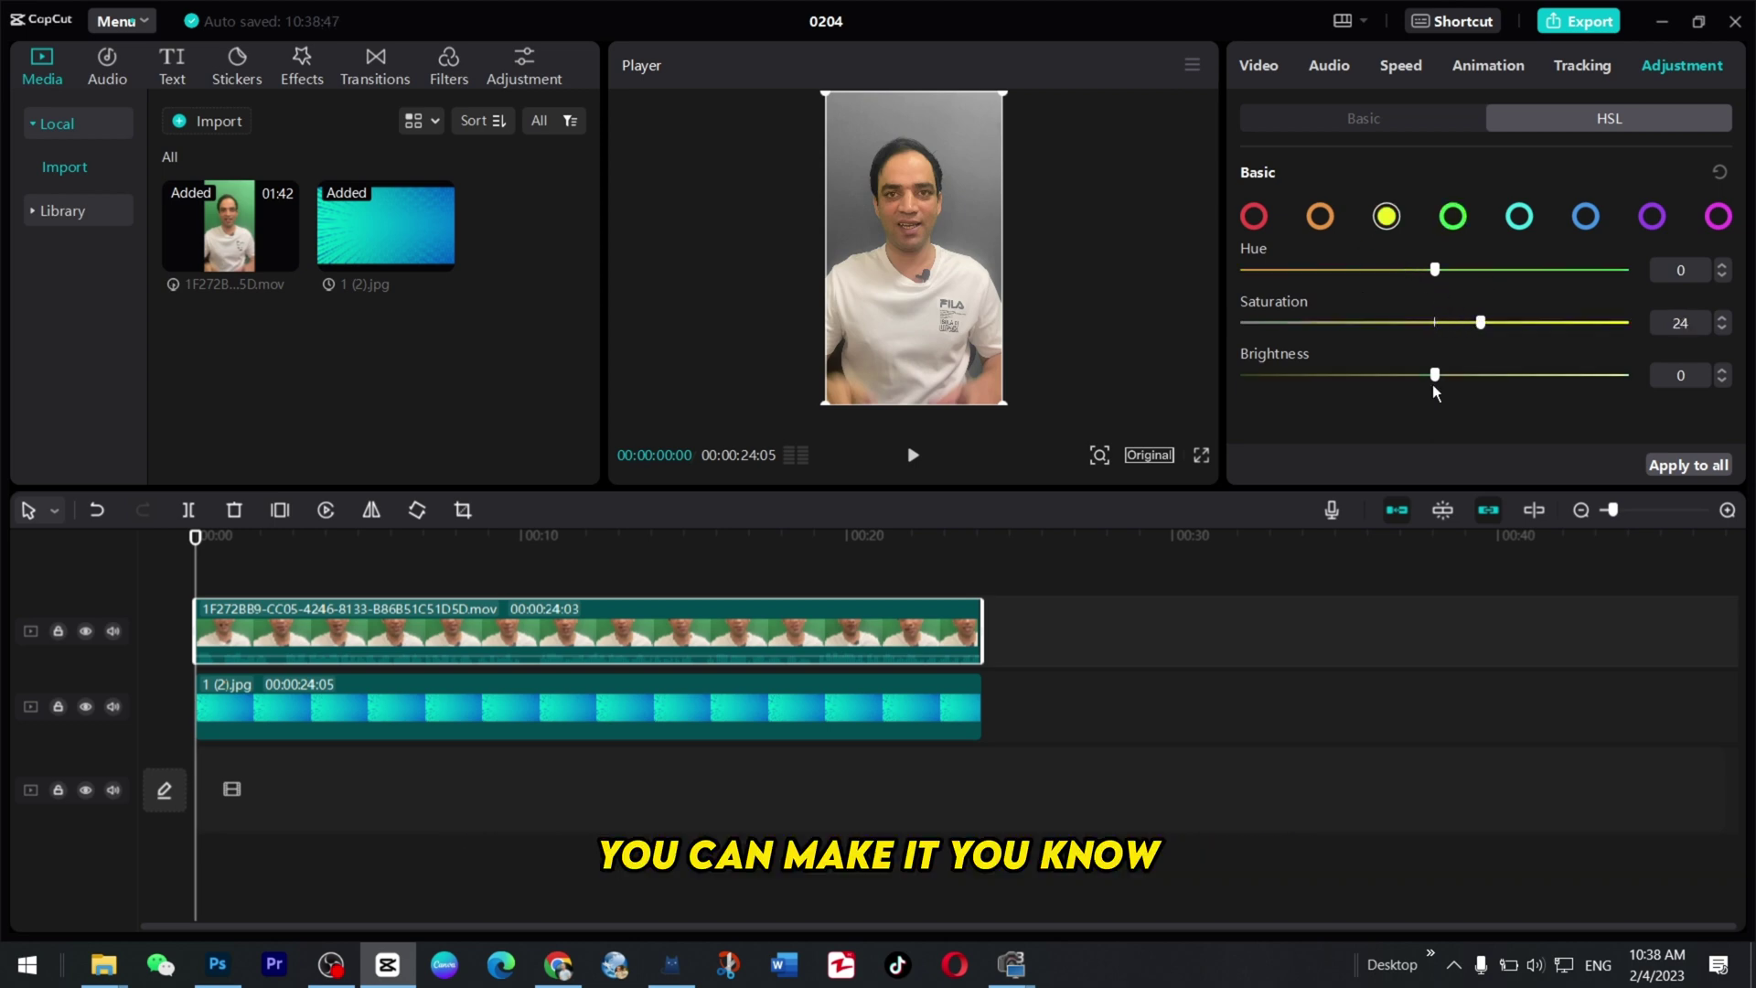
left_click_drag(1434, 376, 1187, 327)
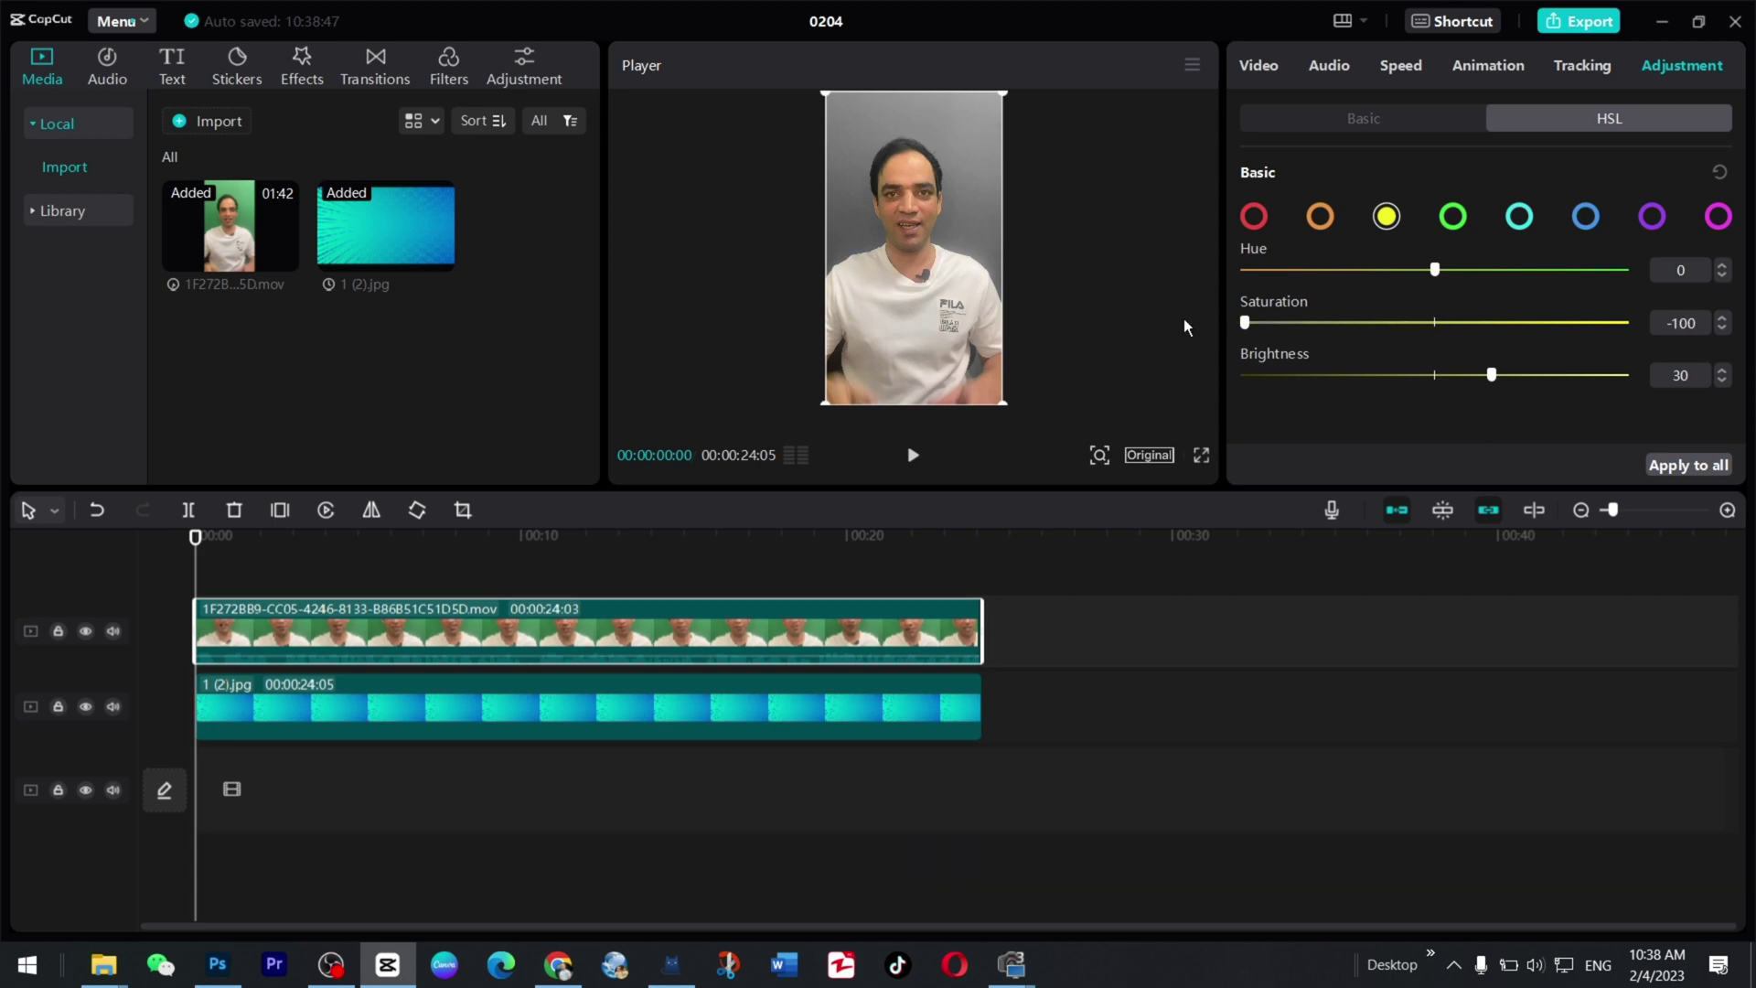